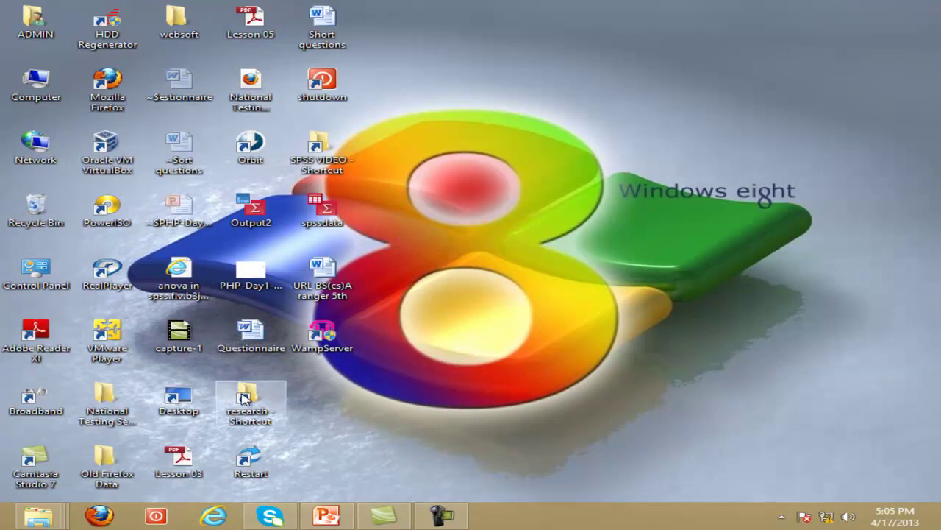
Step: Open the websoft folder on the desktop and launch the wampserver2.2d-x32 installer
double_click(197, 29)
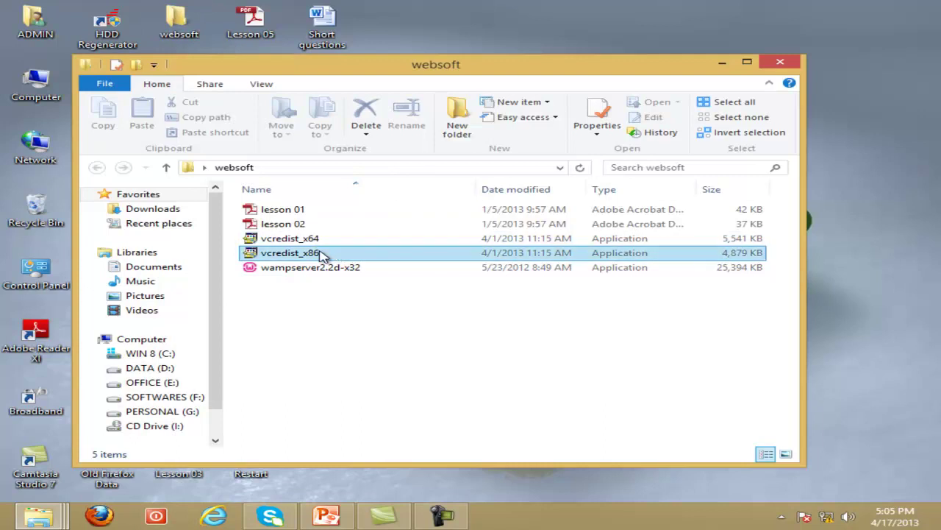
click(320, 271)
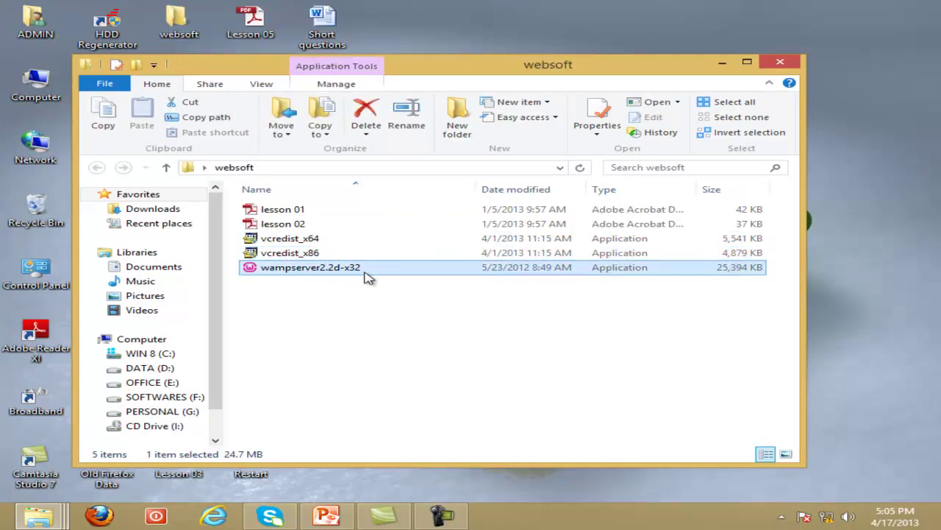
click(325, 255)
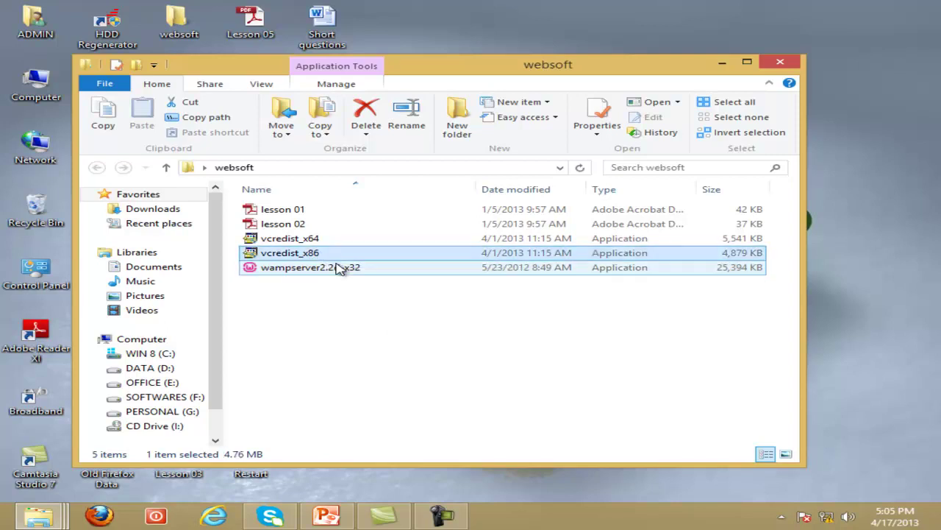
click(327, 269)
click(310, 255)
mouse_move(316, 272)
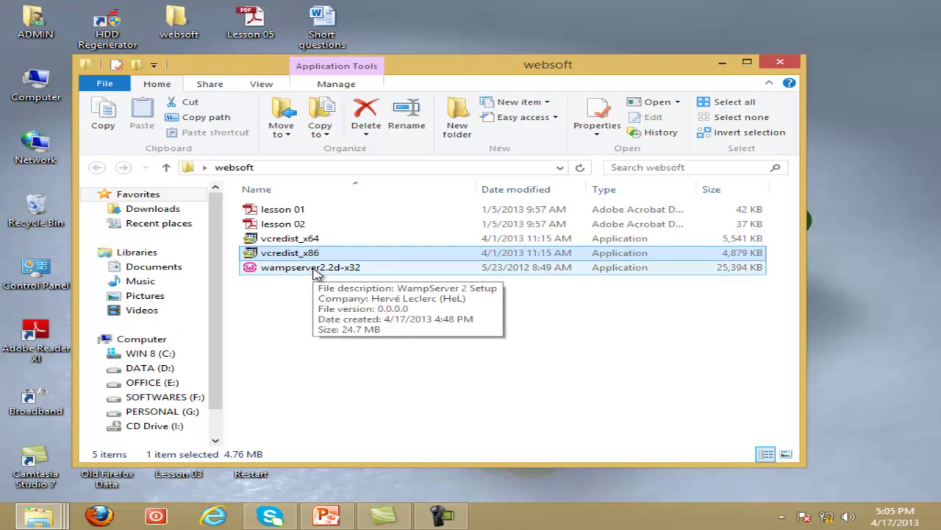
click(317, 269)
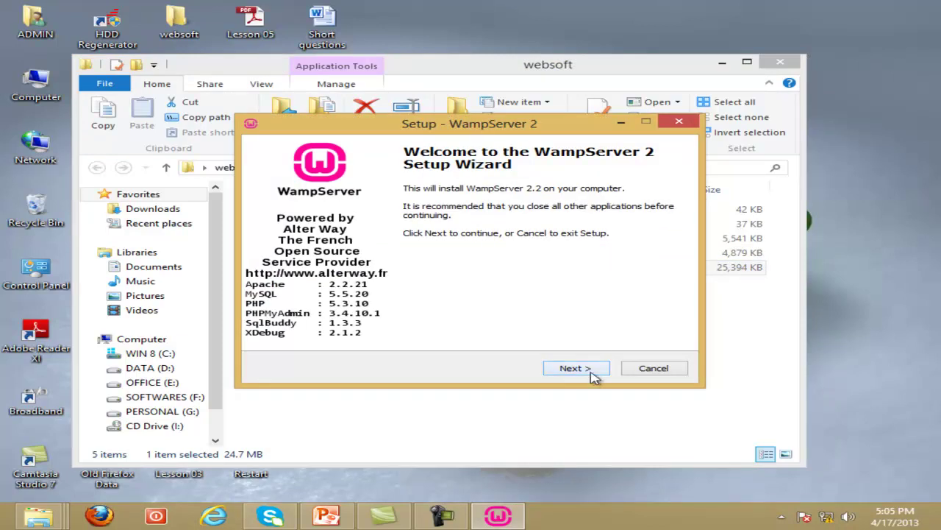
Step: Start the WampServer 2 setup wizard and accept its license agreement
click(587, 373)
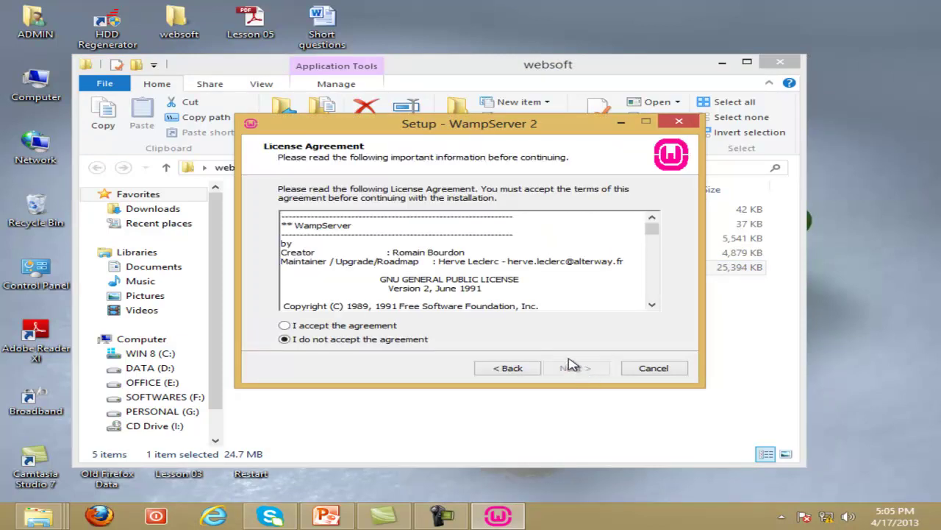
click(377, 328)
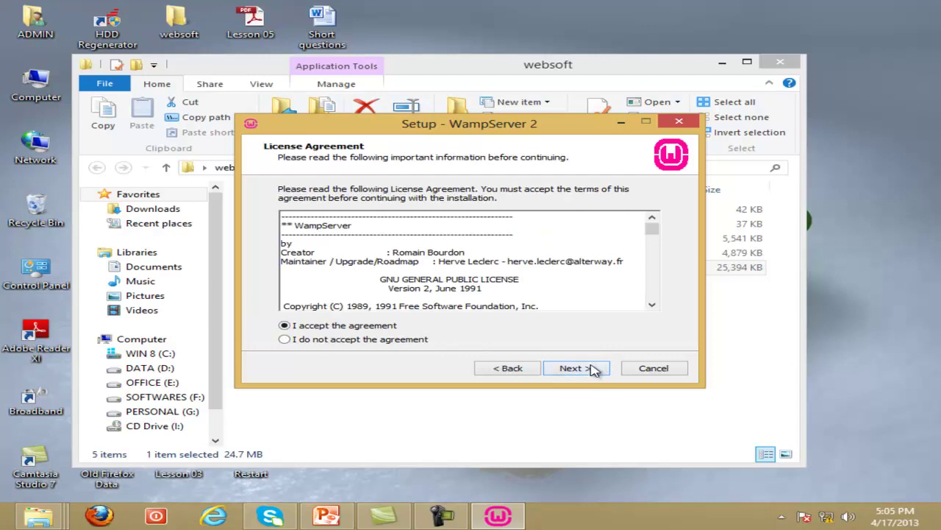
click(592, 370)
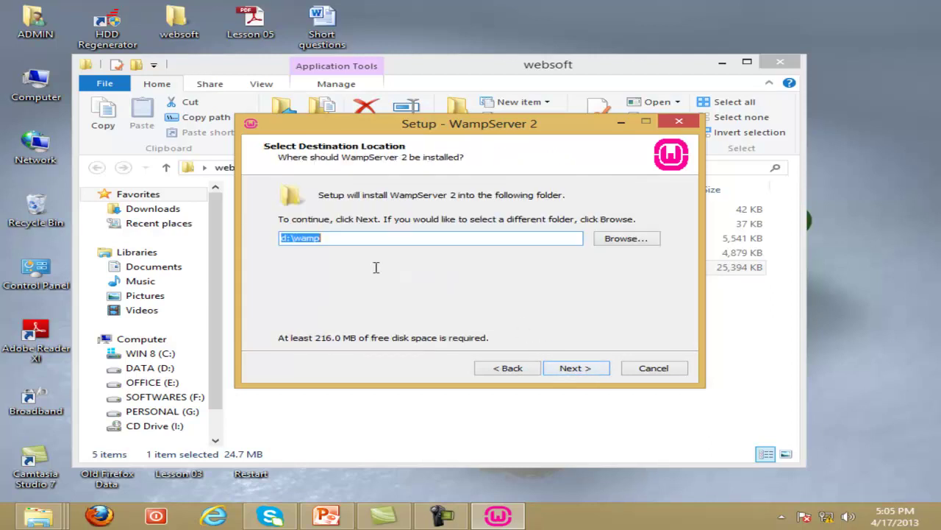
Step: Install WampServer 2 into d:\wamp with only the desktop icon as an additional task
click(290, 239)
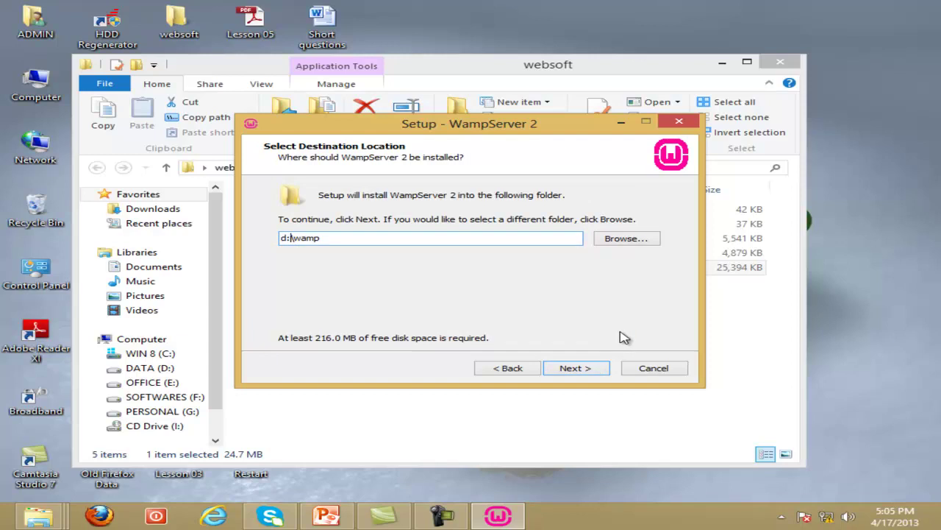
click(576, 367)
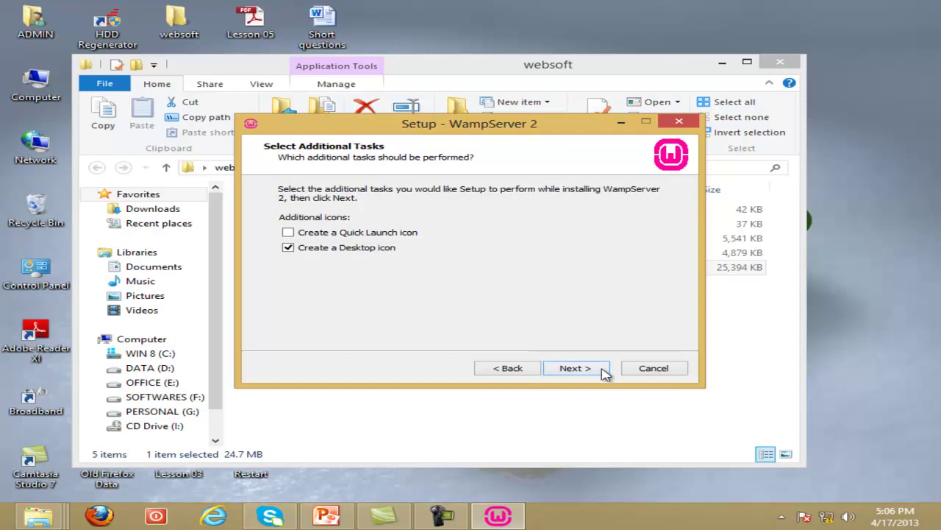
click(575, 370)
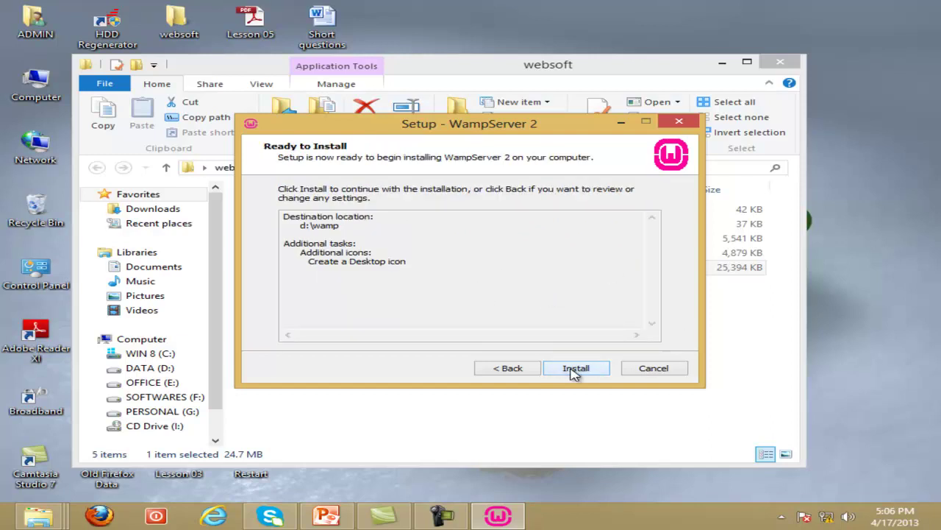
click(575, 370)
click(591, 369)
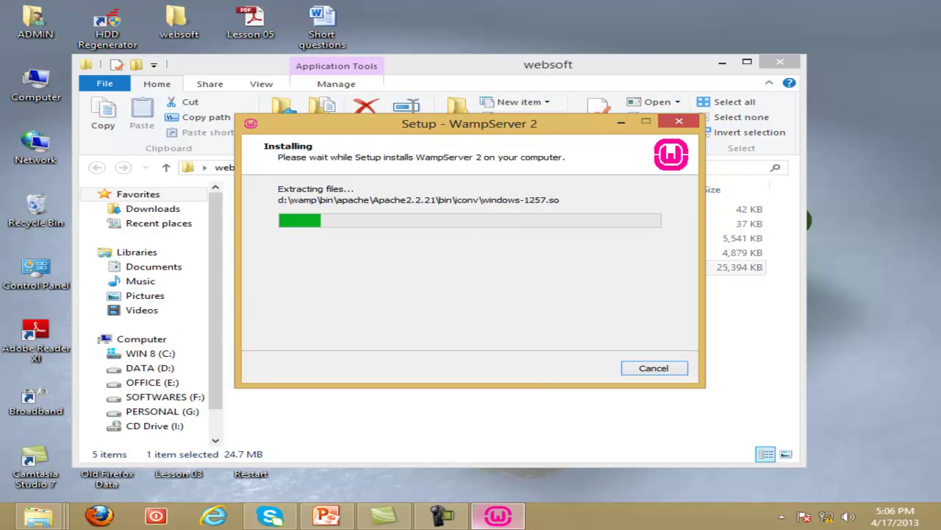
click(441, 514)
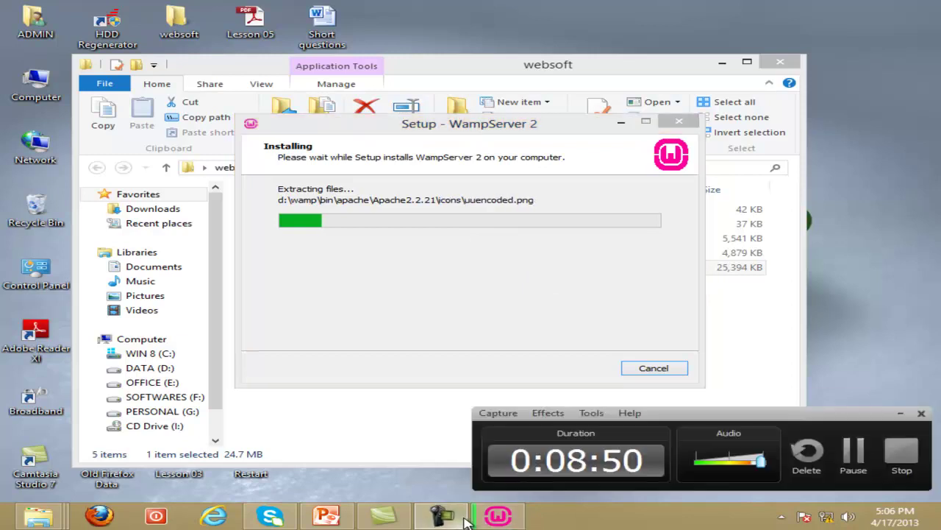
click(406, 302)
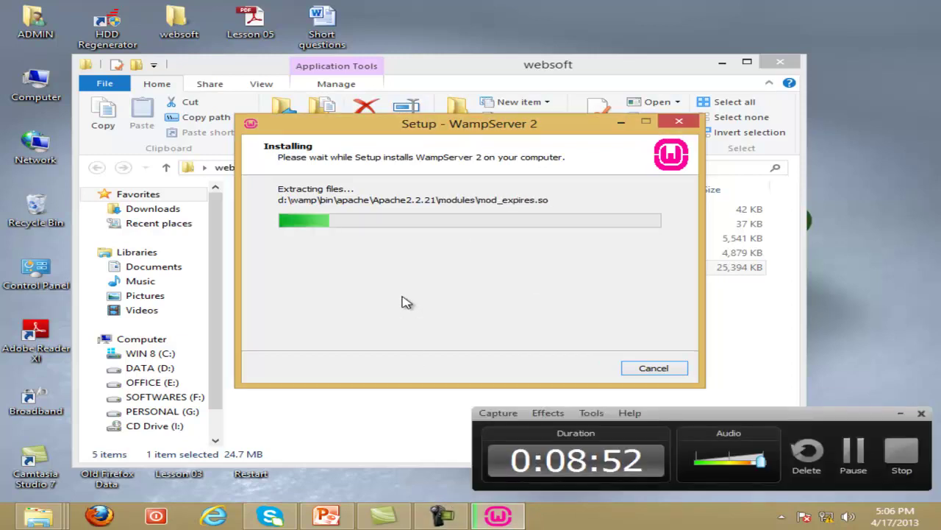
click(903, 415)
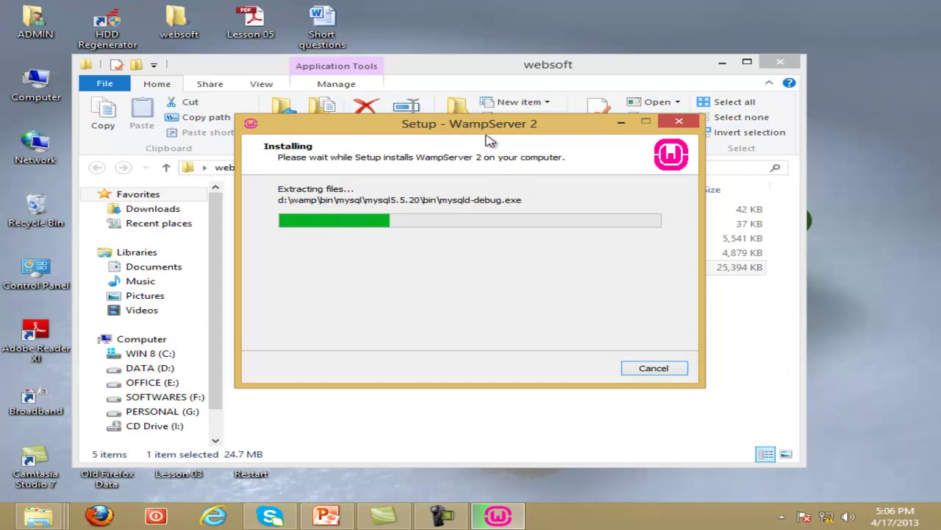
Step: Move the setup window slightly aside and minimize the websoft folder window
drag(473, 120, 514, 124)
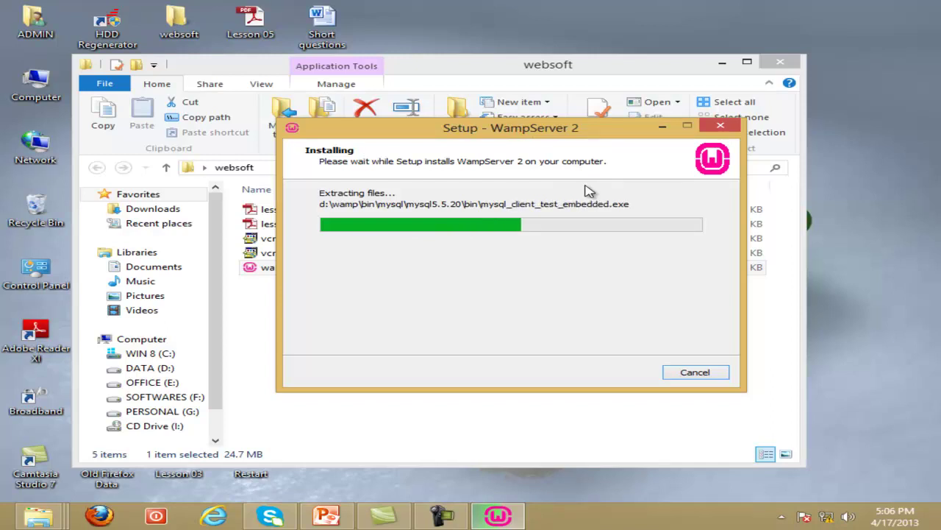
click(537, 71)
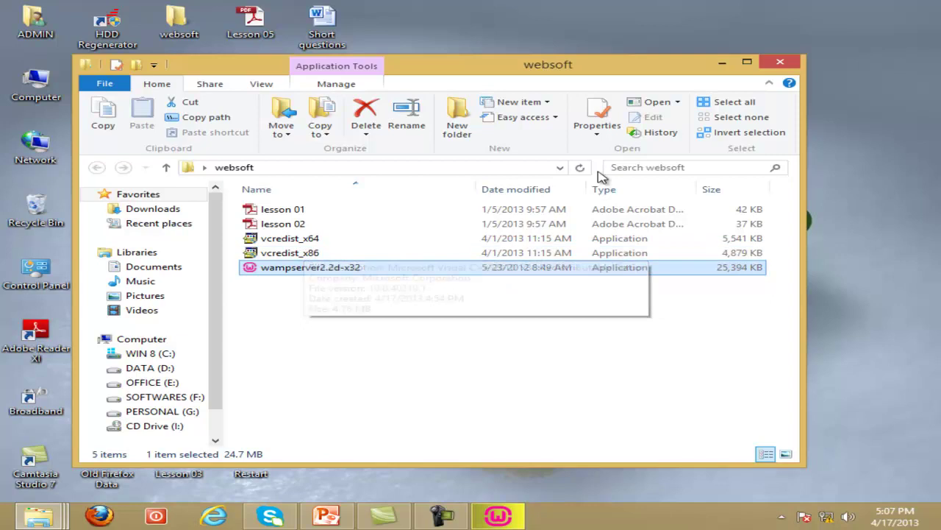
click(723, 64)
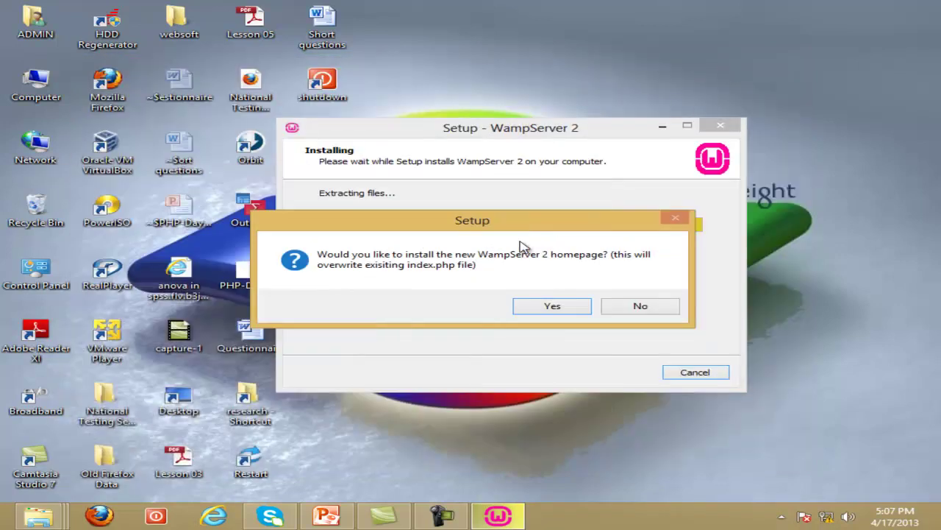
Step: Install the new WampServer 2 homepage and finish setup with the default PHP mail parameters, leaving Launch WampServer 2 now enabled
click(550, 307)
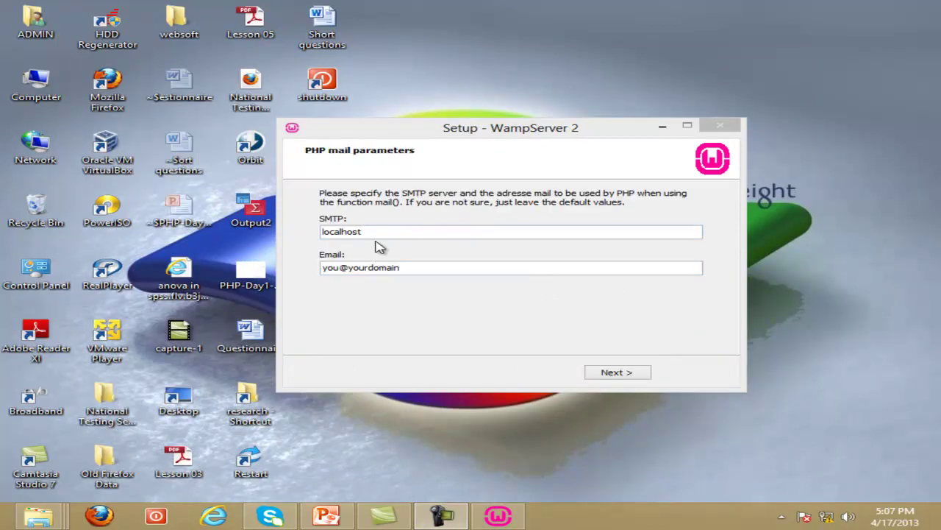
click(616, 374)
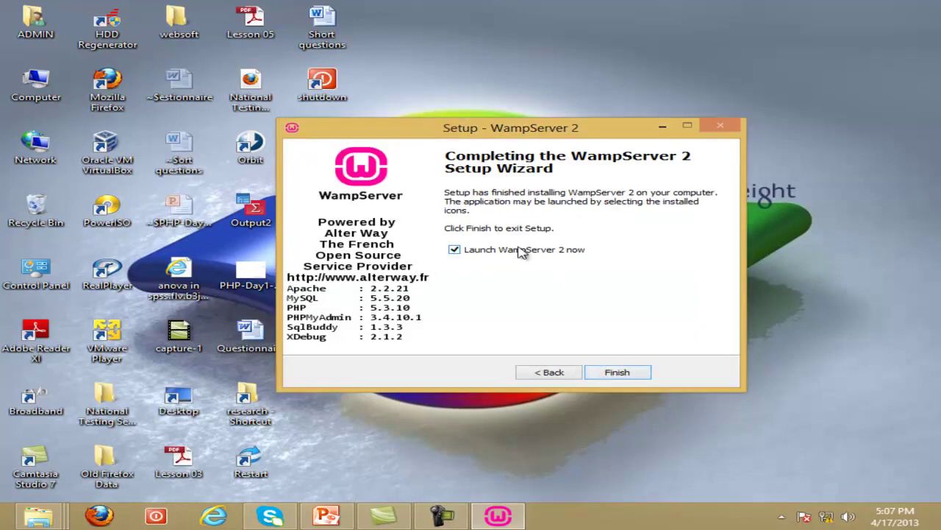
click(619, 375)
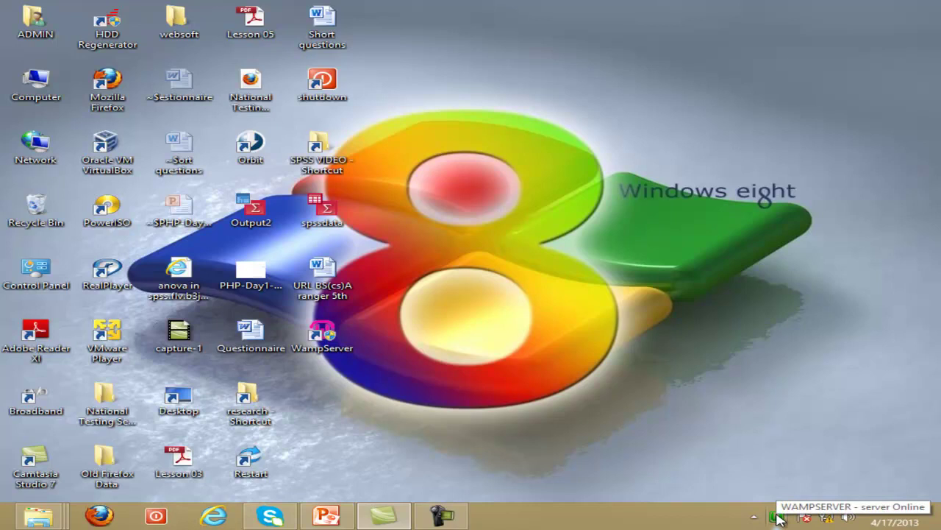
Step: Quit Skype from the hidden notification-area icons and confirm the exit
click(755, 516)
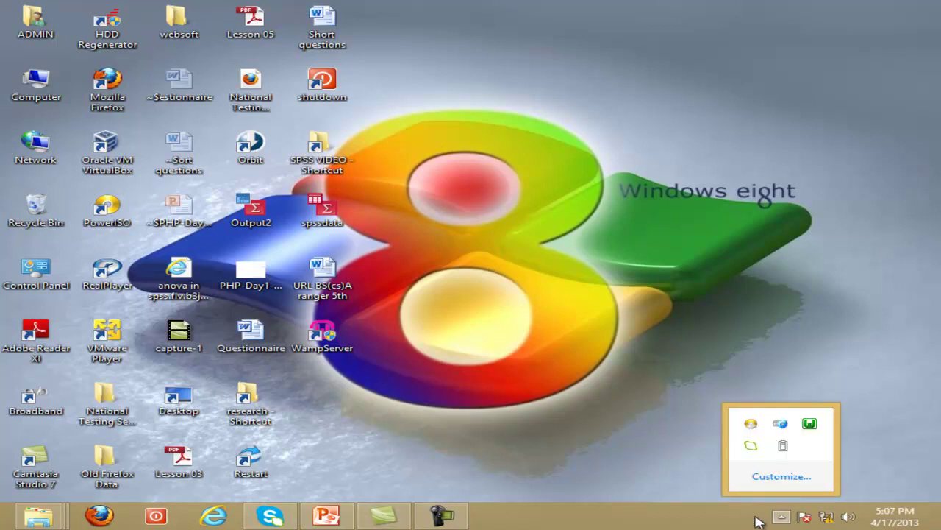
right_click(754, 452)
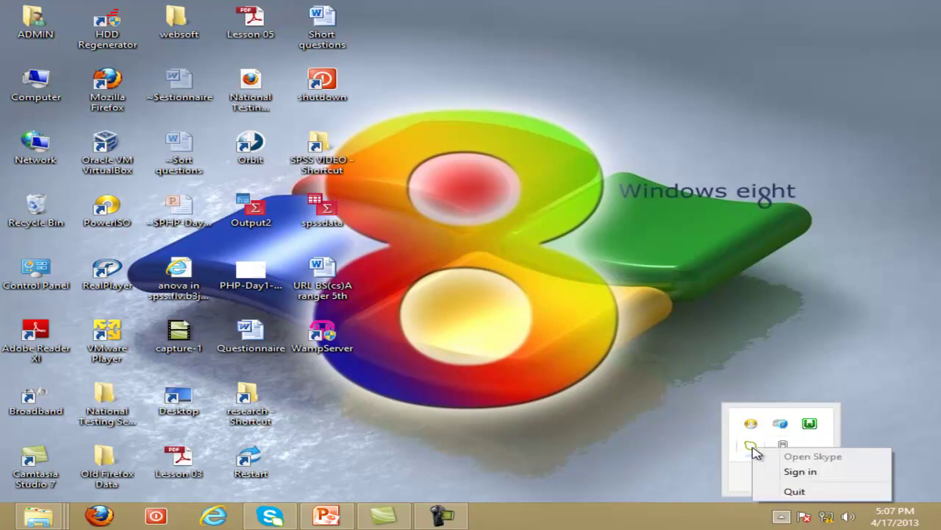
click(788, 493)
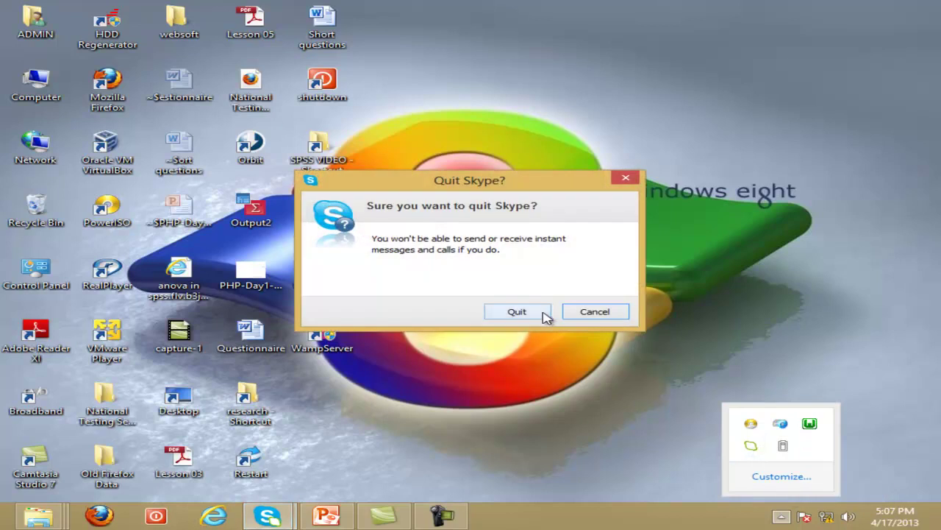
click(544, 315)
click(781, 373)
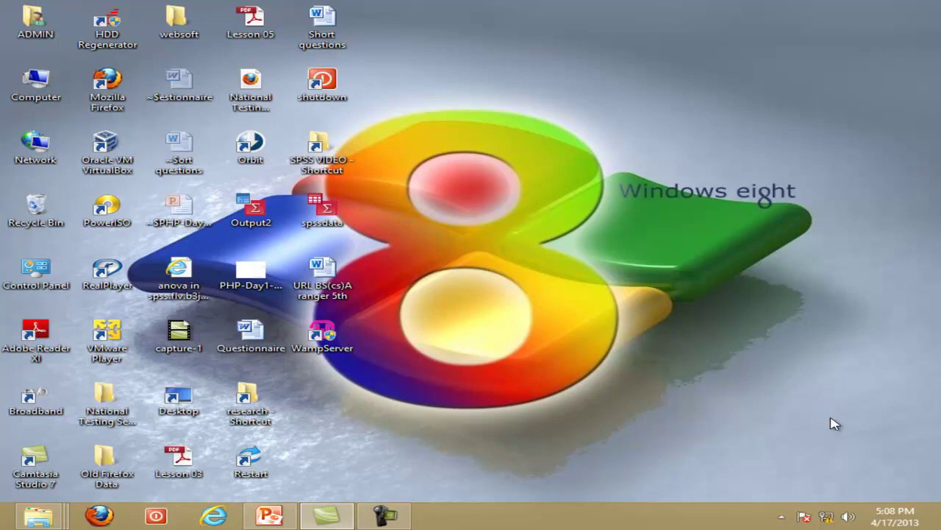
Step: Open the WampServer menu from the hidden notification-area icons and examine the MySQL service options
click(782, 517)
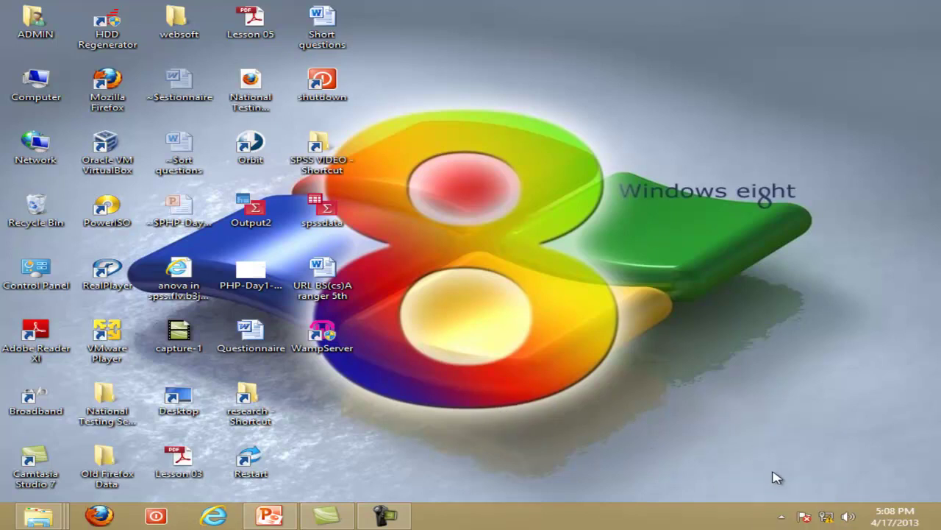
click(784, 513)
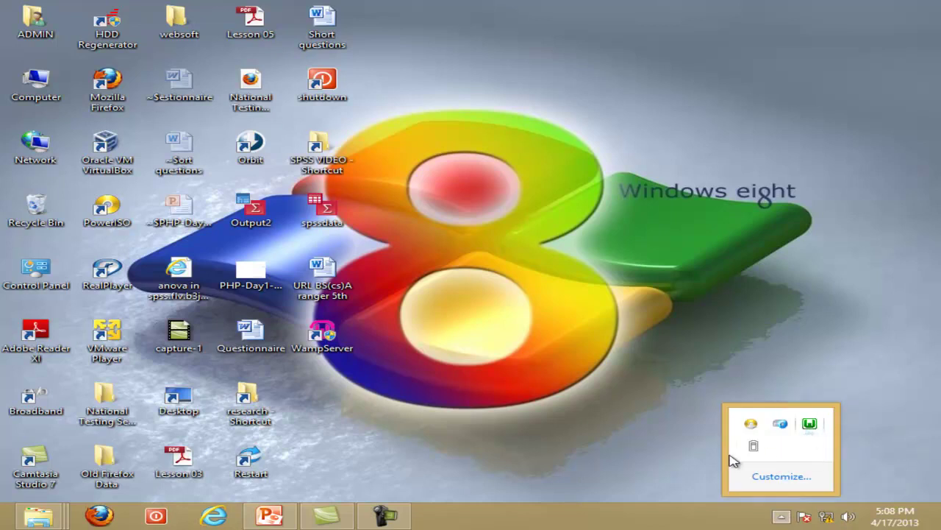
click(810, 424)
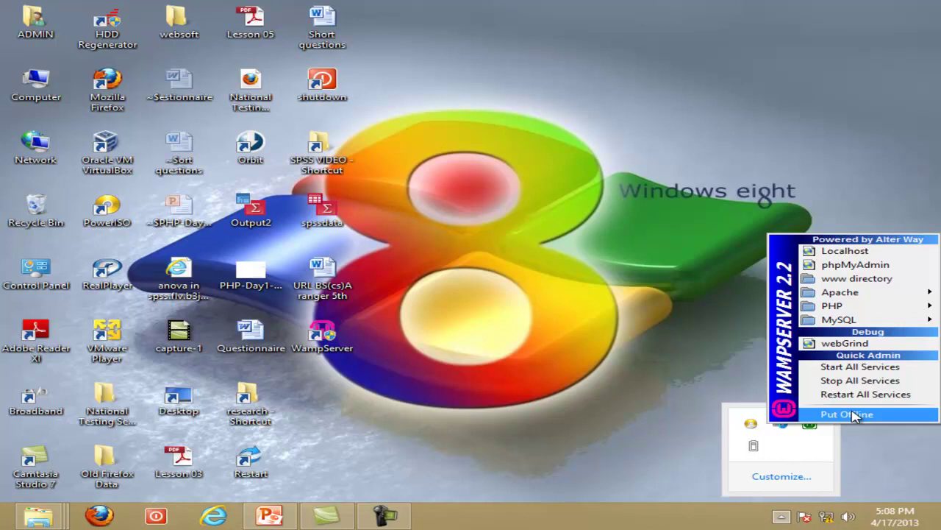
mouse_move(855, 321)
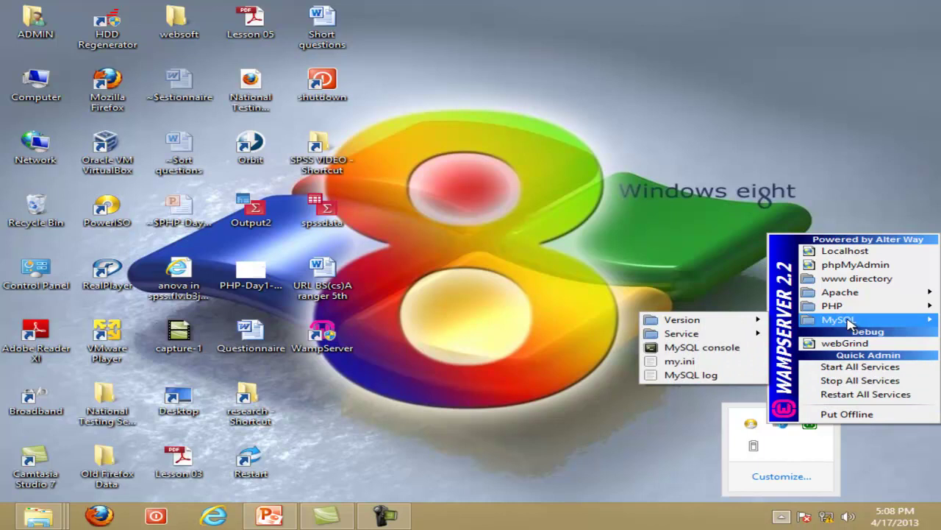
mouse_move(739, 336)
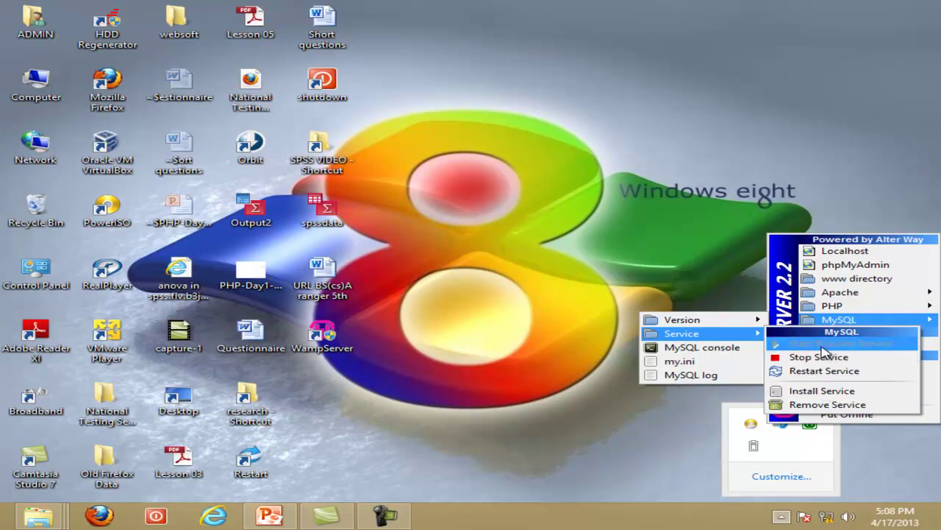
Step: Try to install the Apache service through WampServer and dismiss the console window
mouse_move(842, 292)
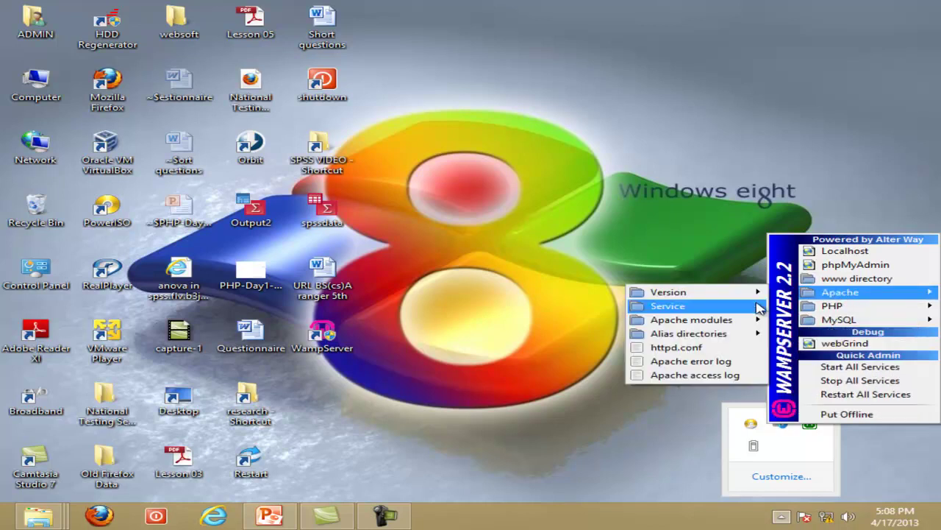
mouse_move(734, 308)
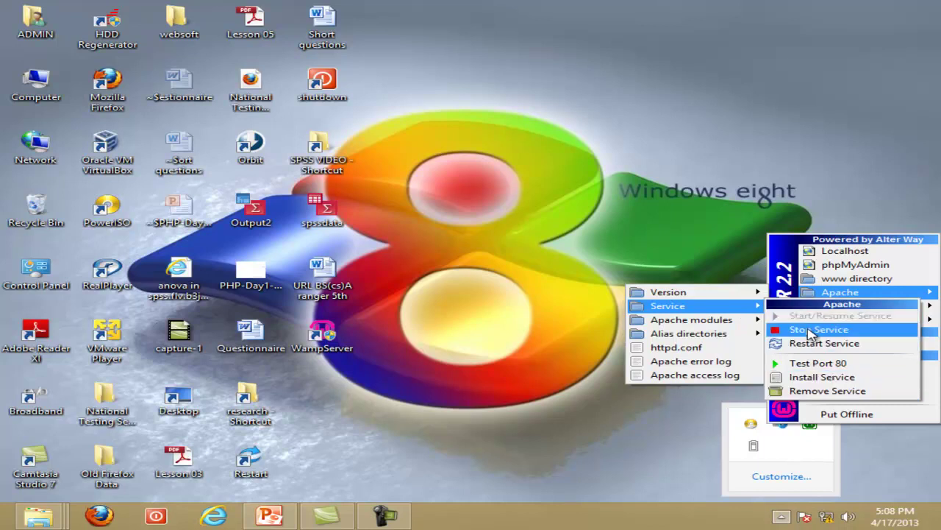
click(825, 378)
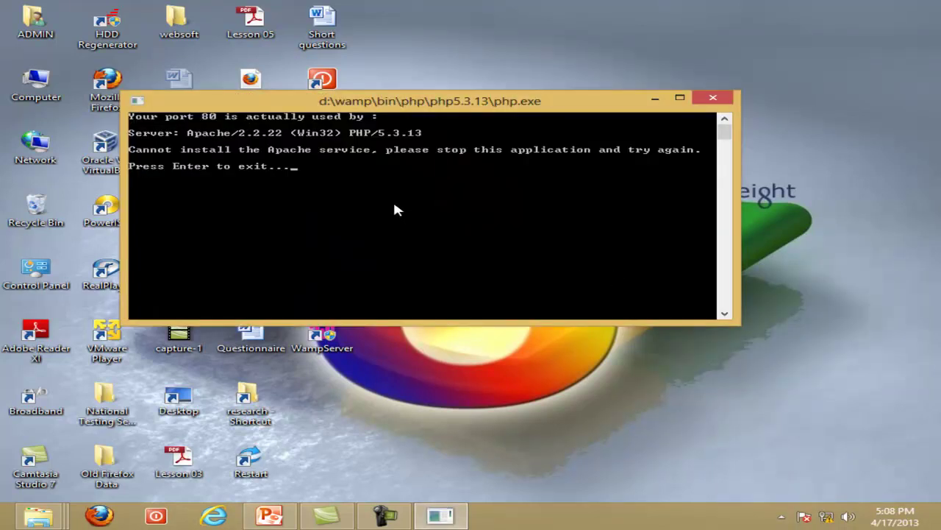
key(Return)
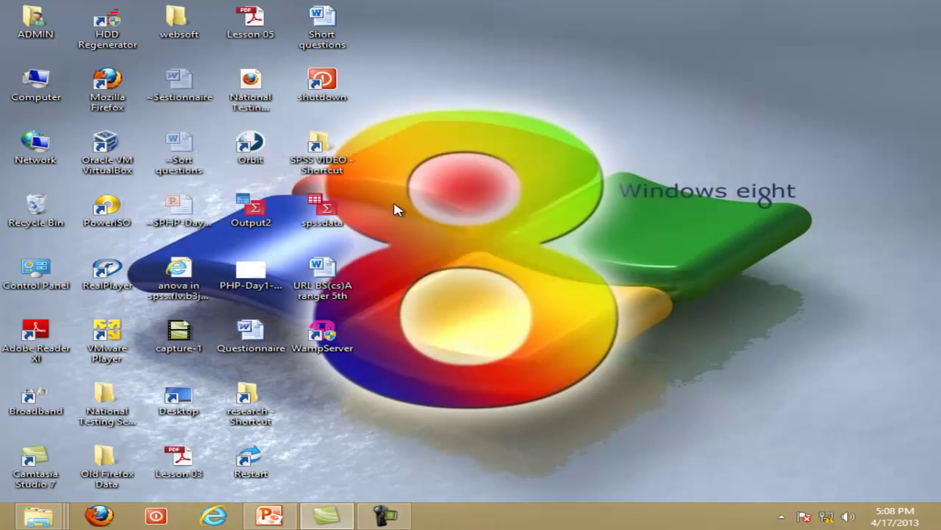
Step: Restart all WampServer services from the WampServer menu in the hidden notification-area icons
click(783, 517)
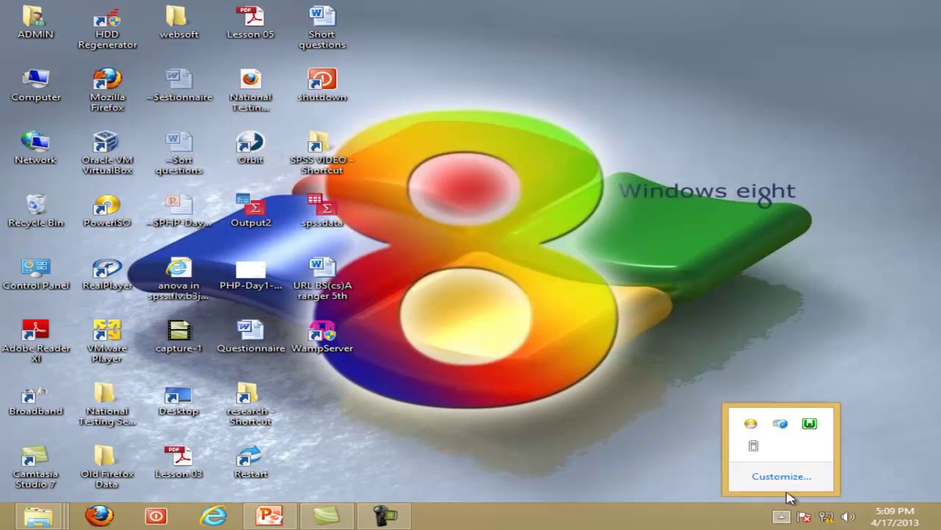
click(809, 423)
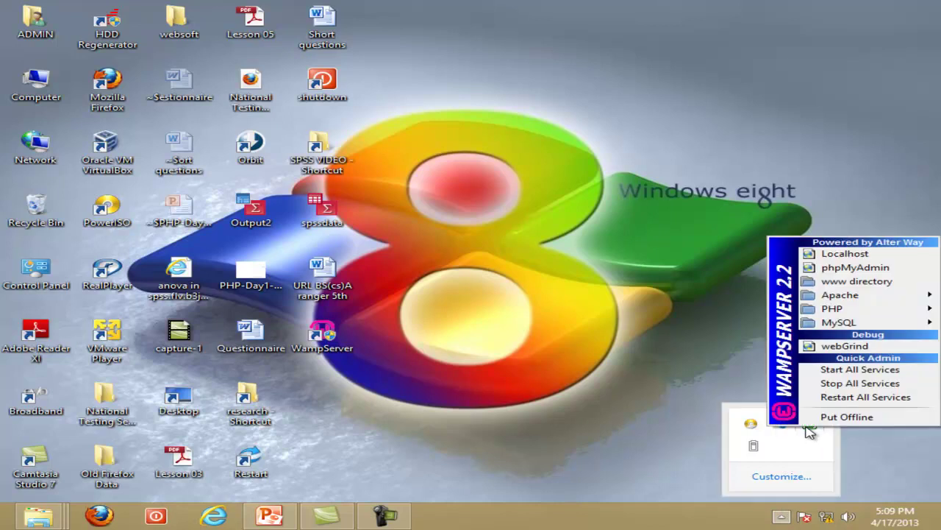
click(843, 398)
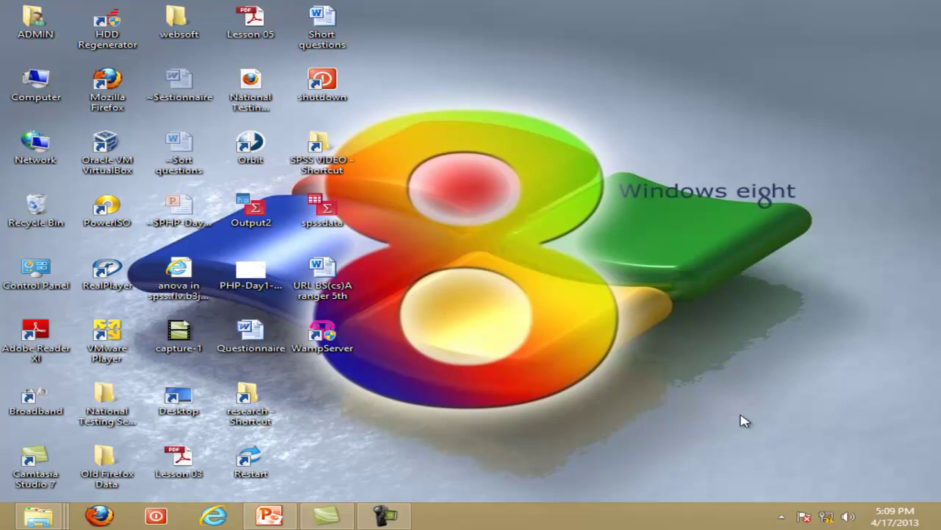
Step: Open the Localhost page from the WampServer menu to check the server's homepage in Firefox
click(780, 520)
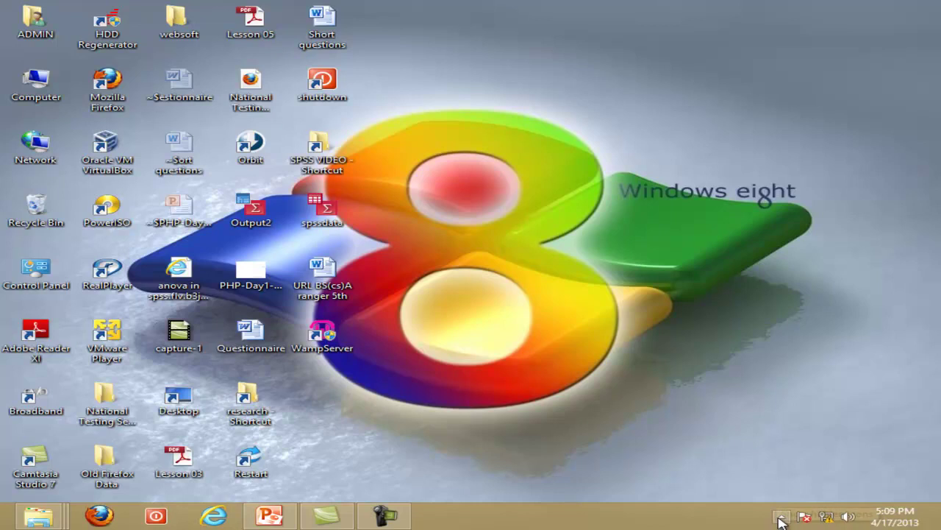
click(781, 520)
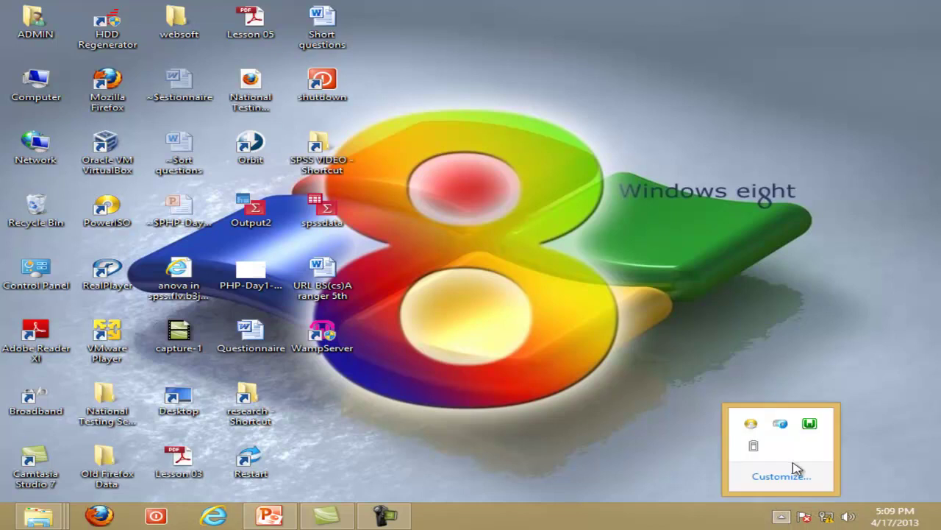
click(810, 426)
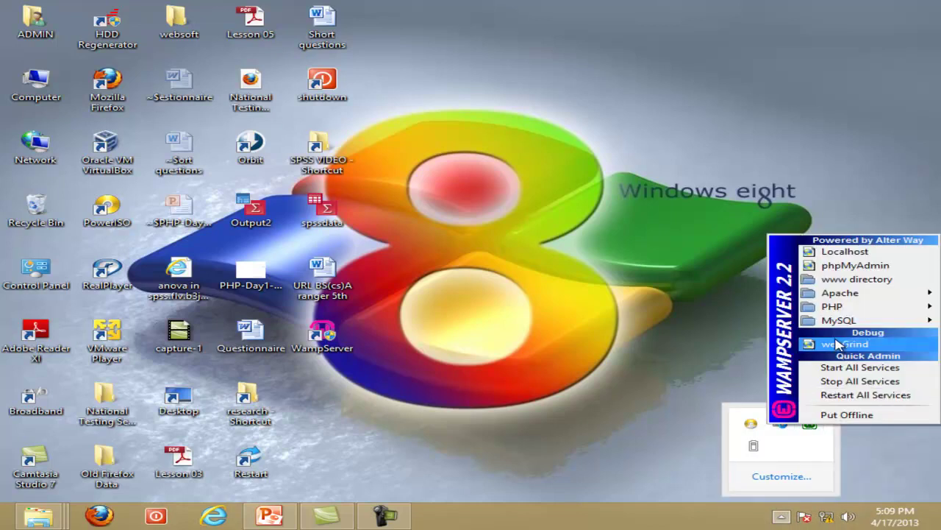
click(846, 254)
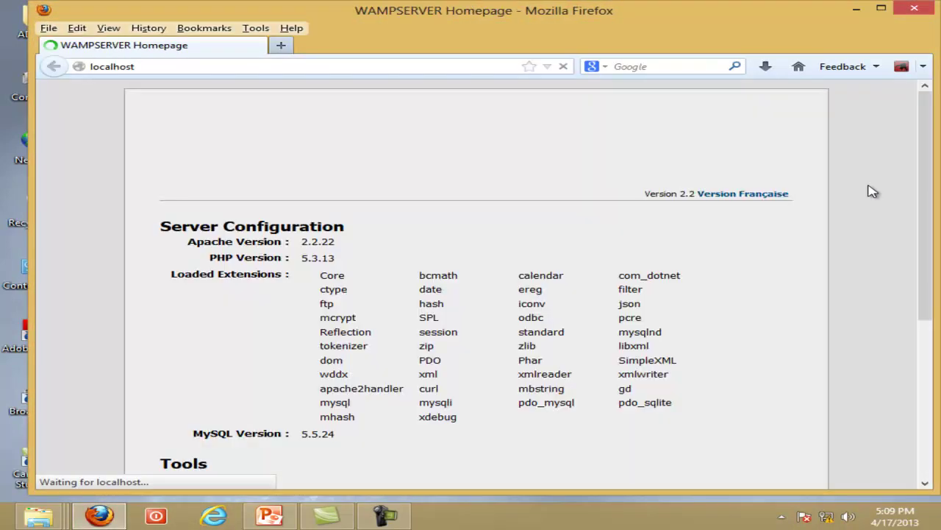
drag(934, 182, 894, 171)
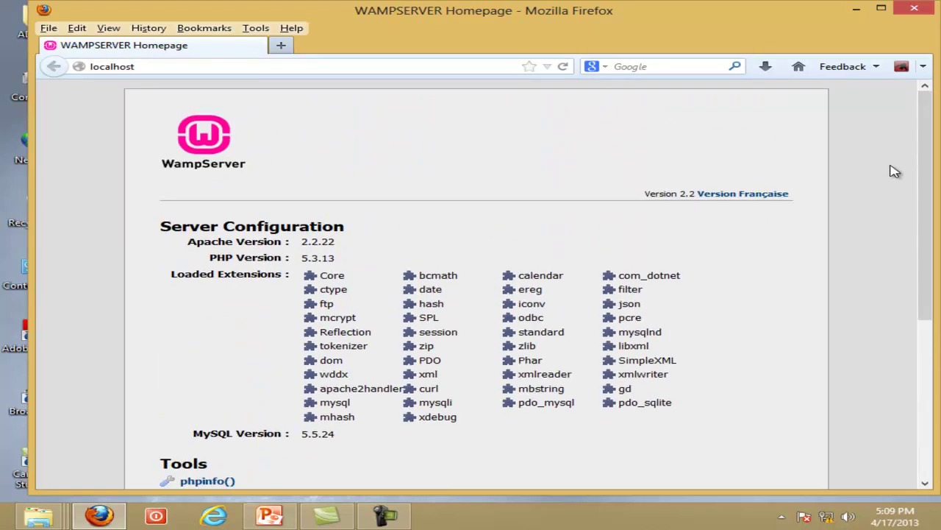
Step: Load 127.0.0.1 in the browser and look through the homepage down to the tools, projects and aliases
click(295, 67)
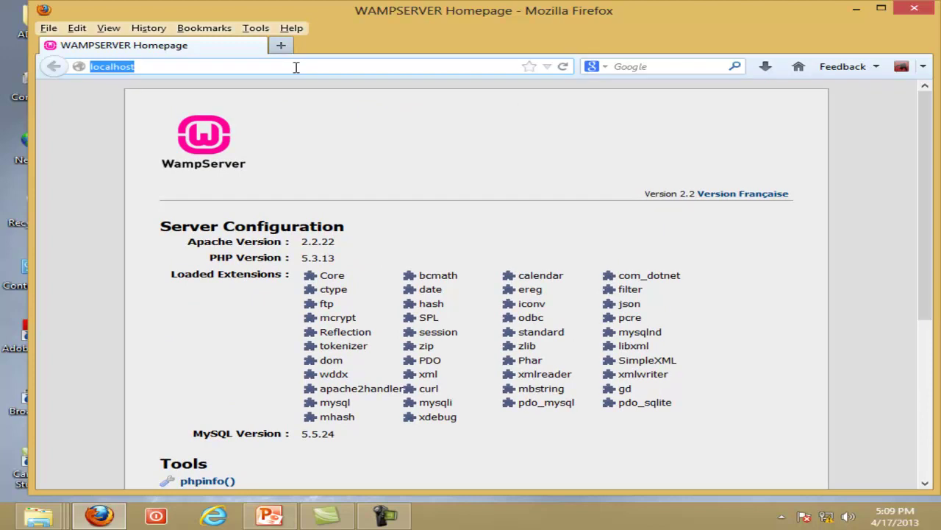
text(1)
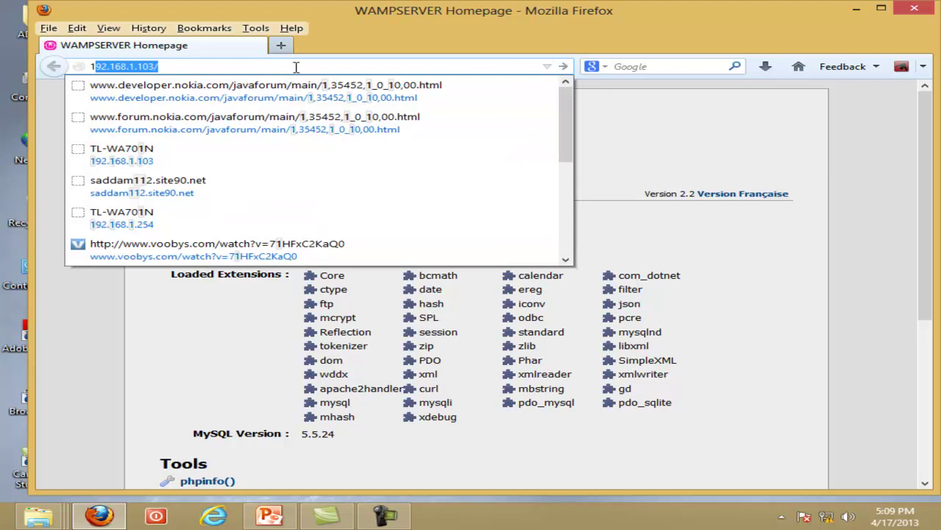
text(27)
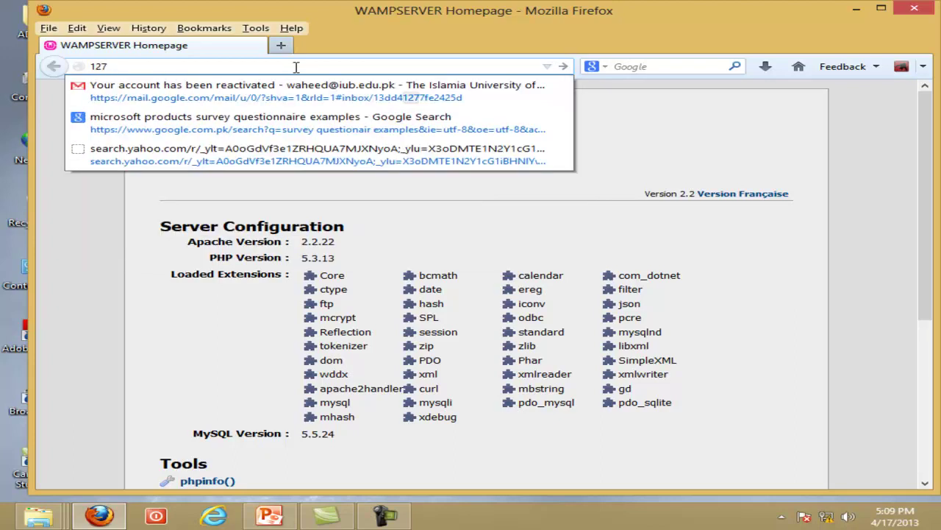
text(.0.0.1)
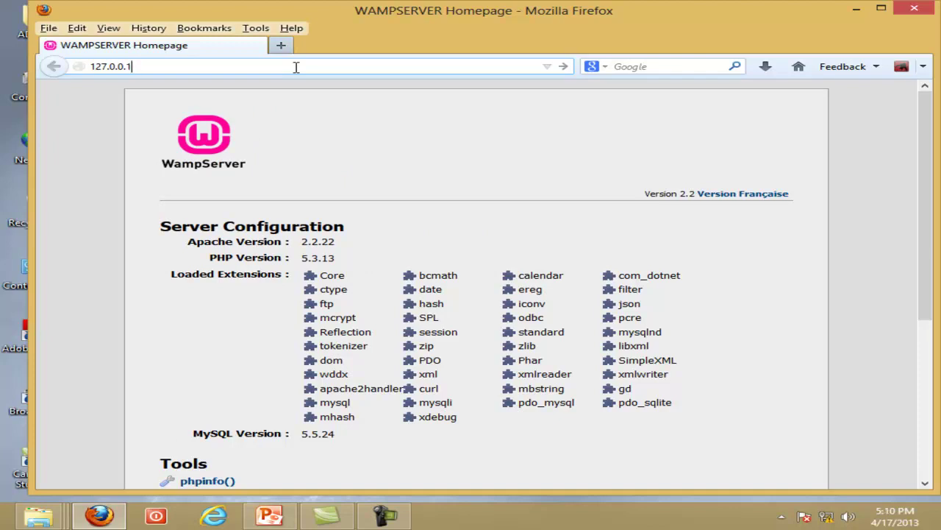
key(Return)
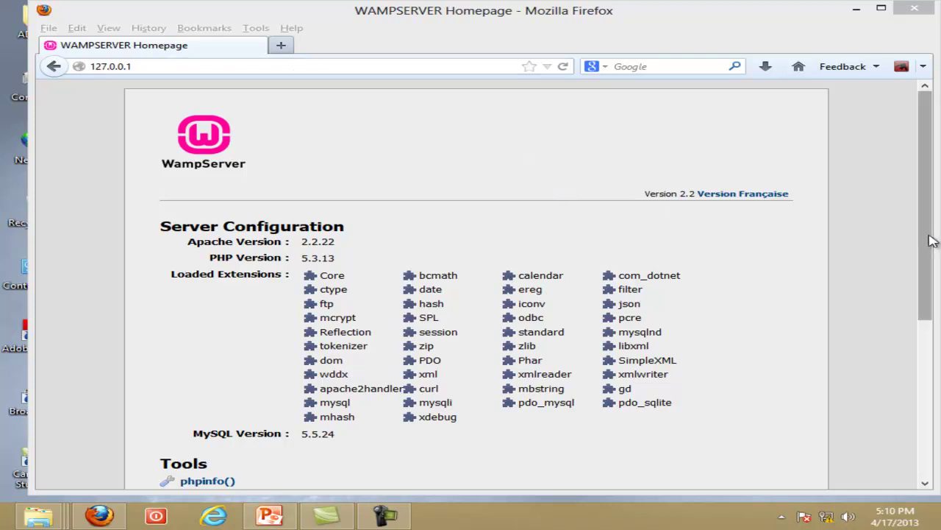
drag(928, 225, 934, 363)
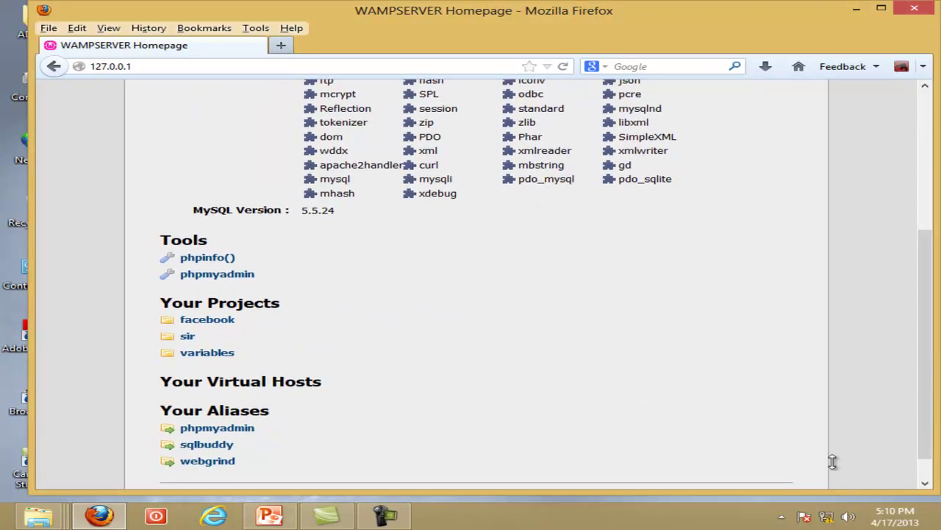
Step: Open phpMyAdmin from the WampServer menu to test access to it
click(781, 517)
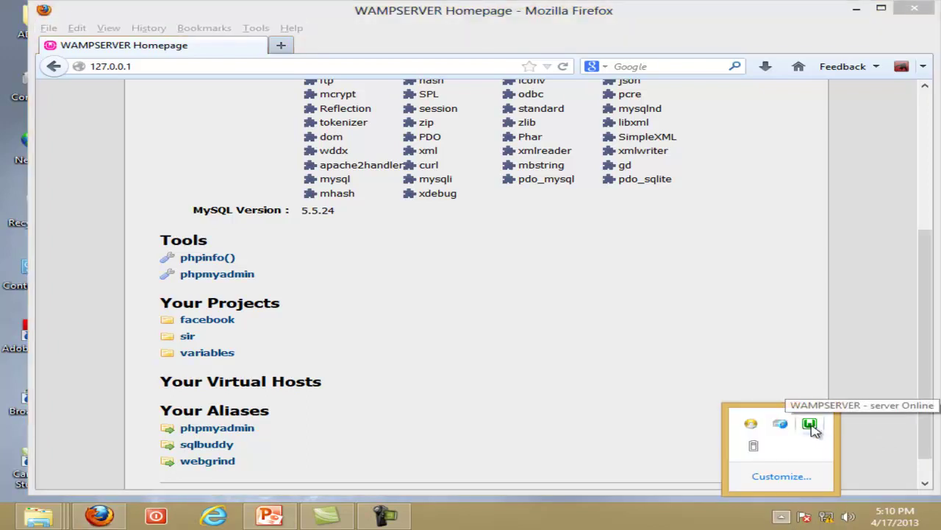
click(811, 427)
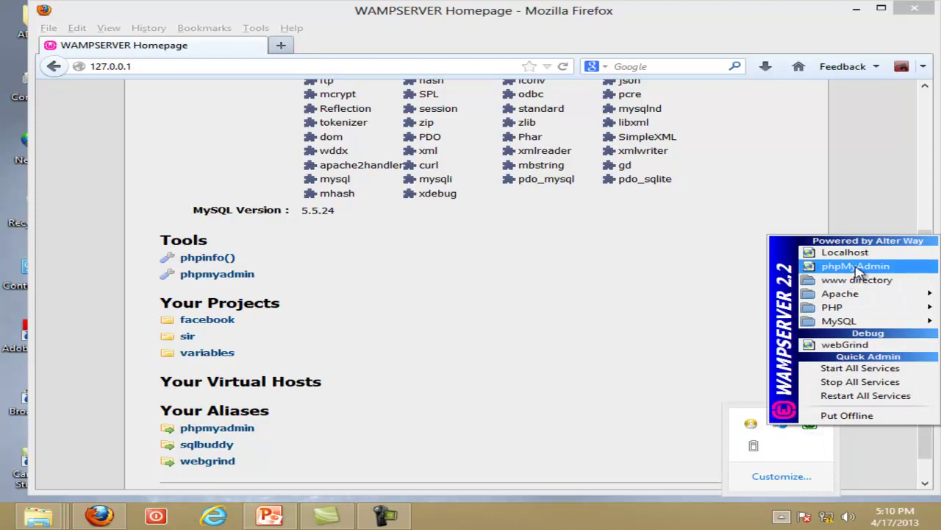
click(856, 267)
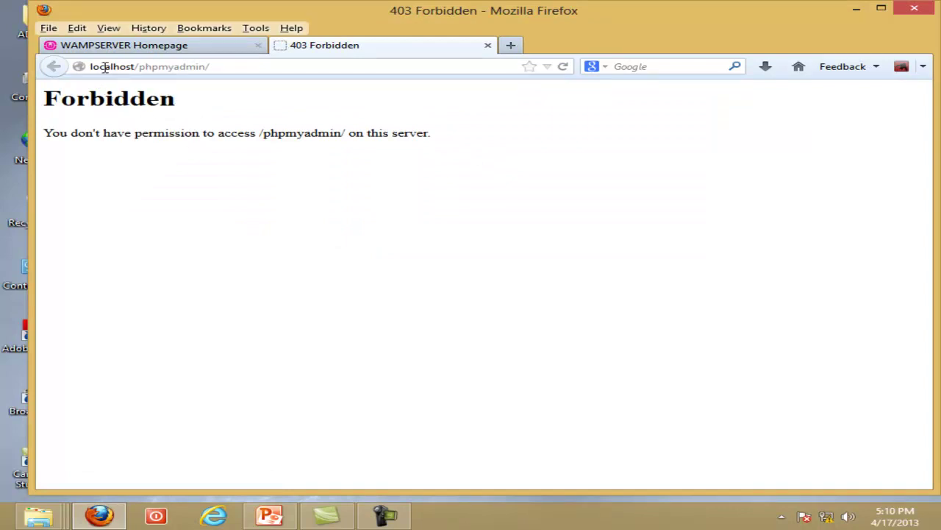
Step: Minimize the browser and go to the alias folder inside wamp on the DATA (D:) drive
click(856, 11)
double_click(31, 86)
click(463, 161)
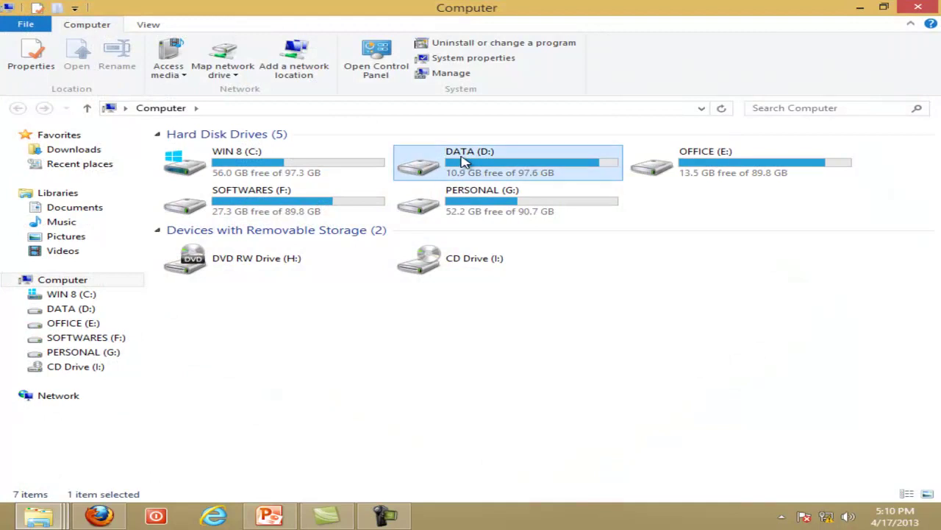
double_click(463, 161)
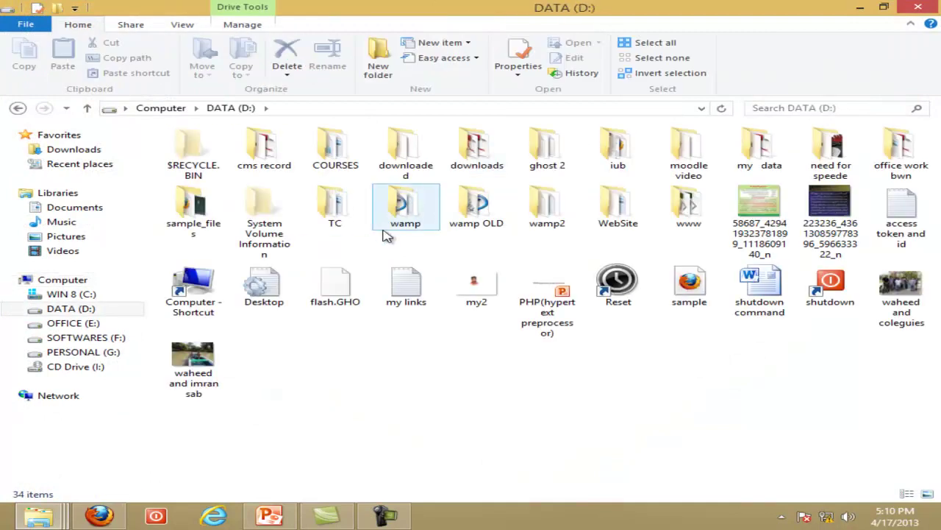
double_click(414, 213)
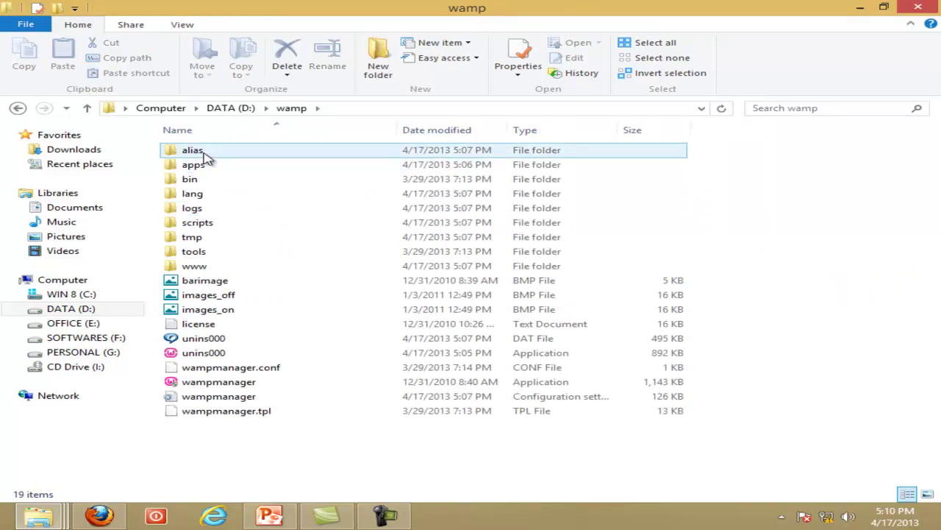
double_click(206, 155)
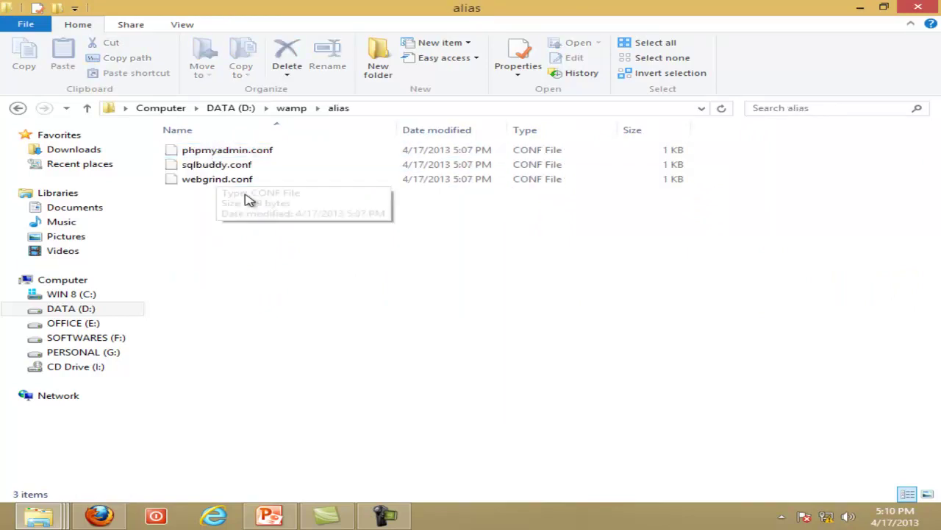
Step: Open phpmyadmin.conf with Notepad and move its window up so the whole Directory block is in view
right_click(239, 157)
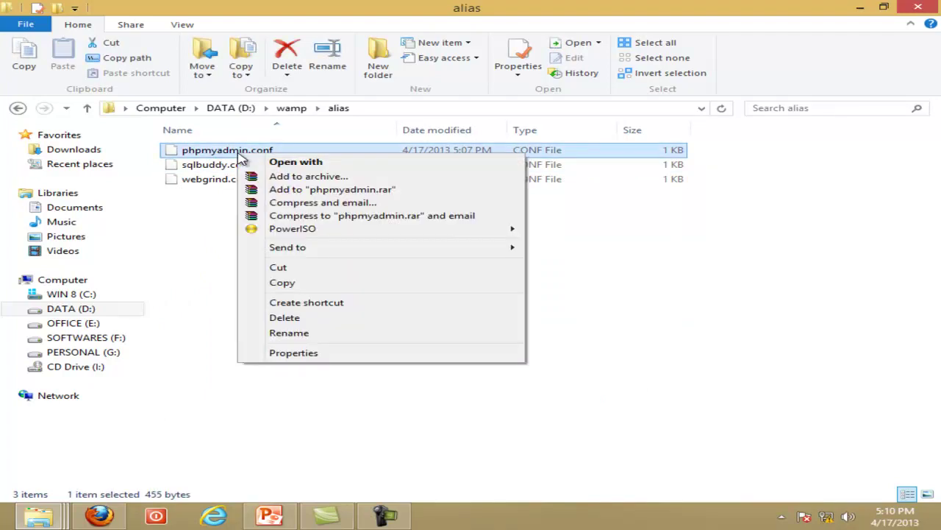
click(270, 161)
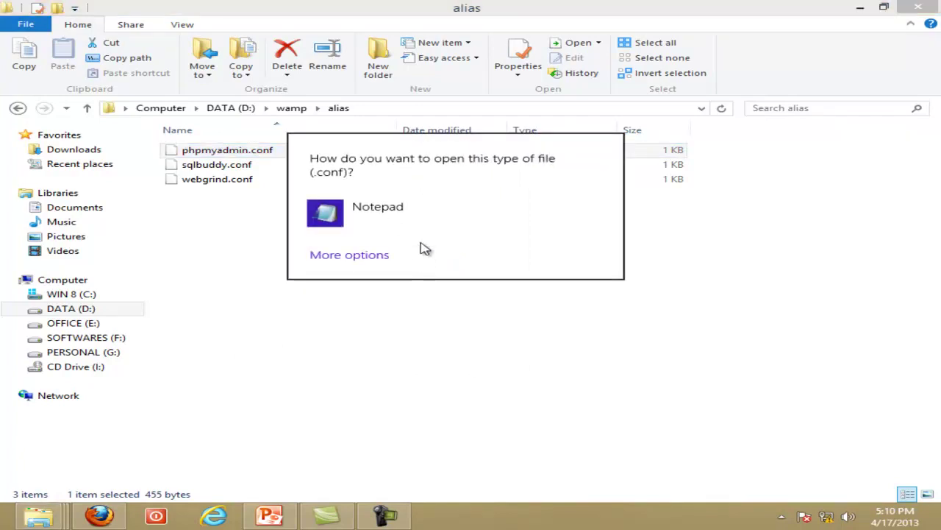
click(375, 208)
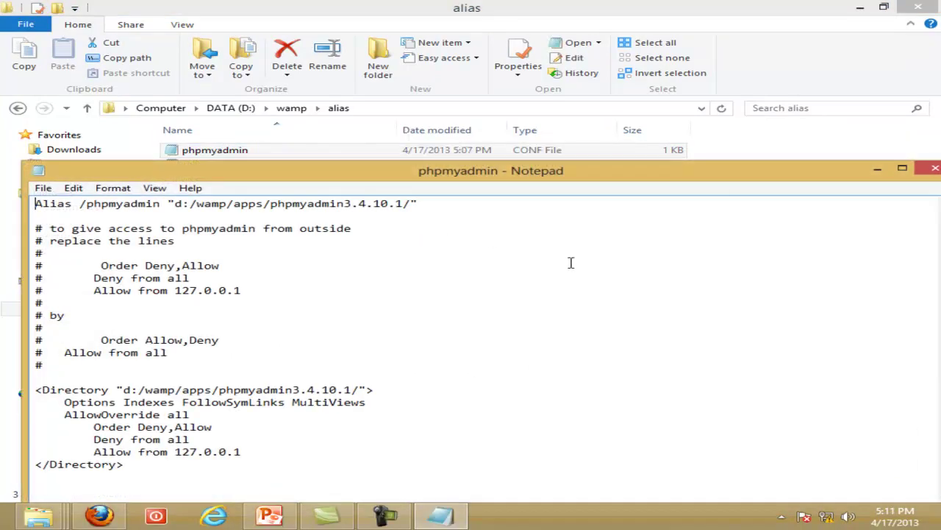
drag(700, 176, 720, 46)
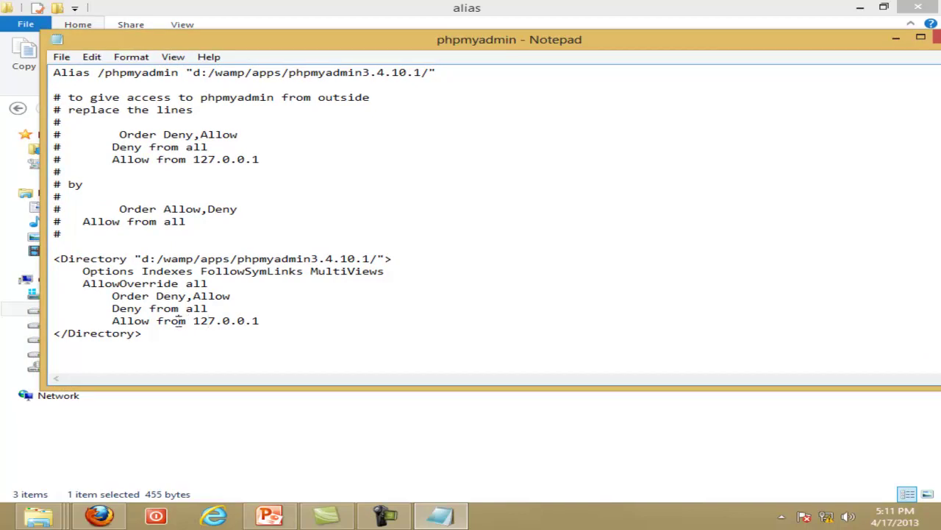
Step: In the Directory block, change the Allow line to "Allow from all" and delete the "Deny from all" text
drag(193, 321, 265, 321)
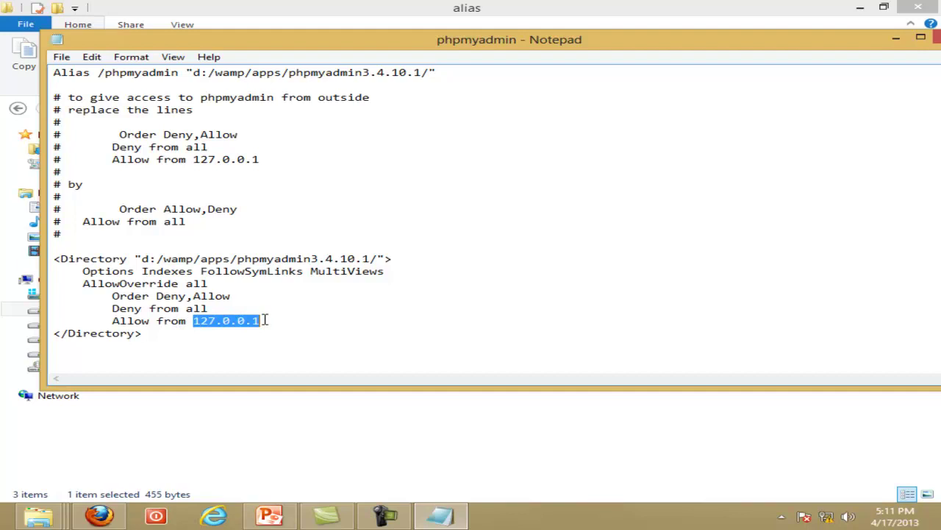
text(all)
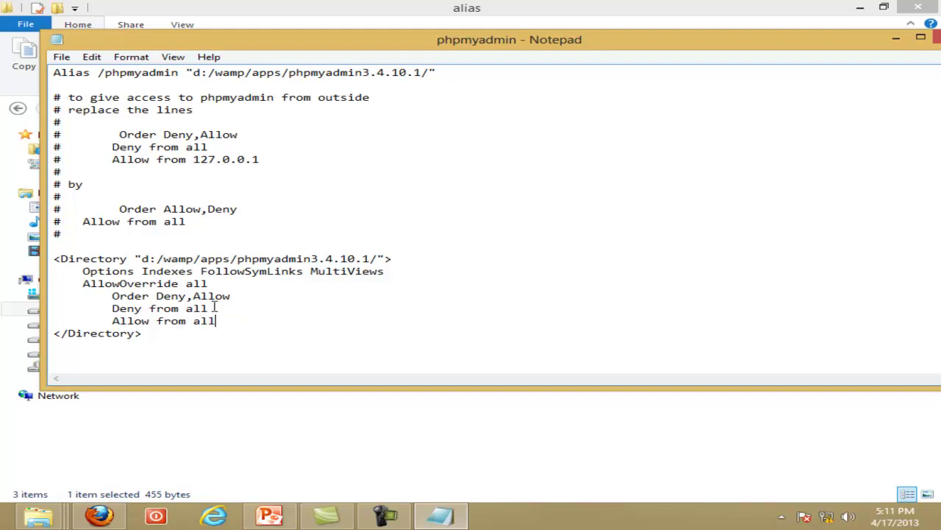
drag(210, 308, 112, 309)
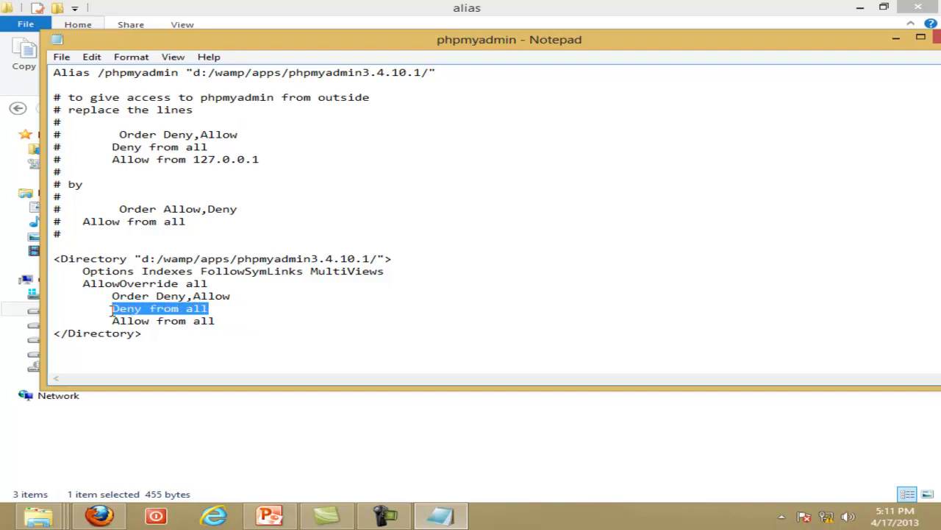
drag(219, 321, 194, 322)
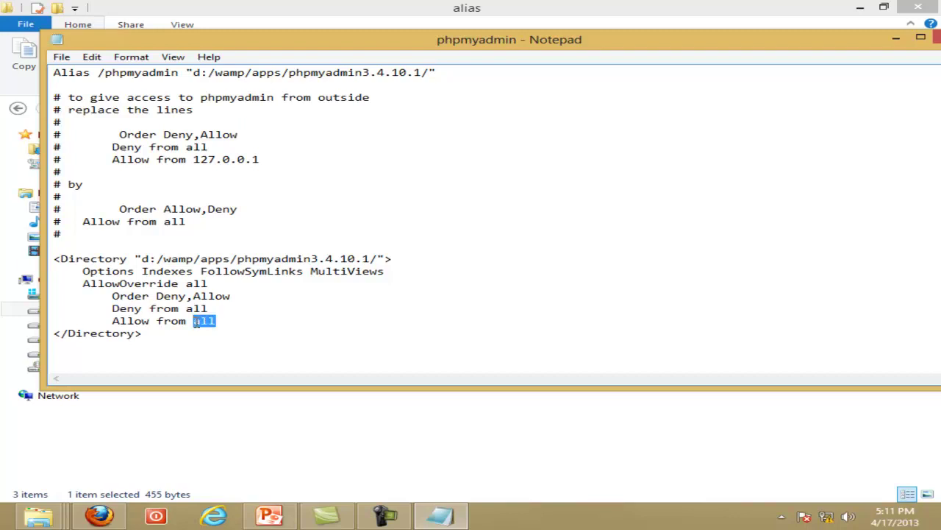
click(212, 309)
drag(211, 308, 112, 309)
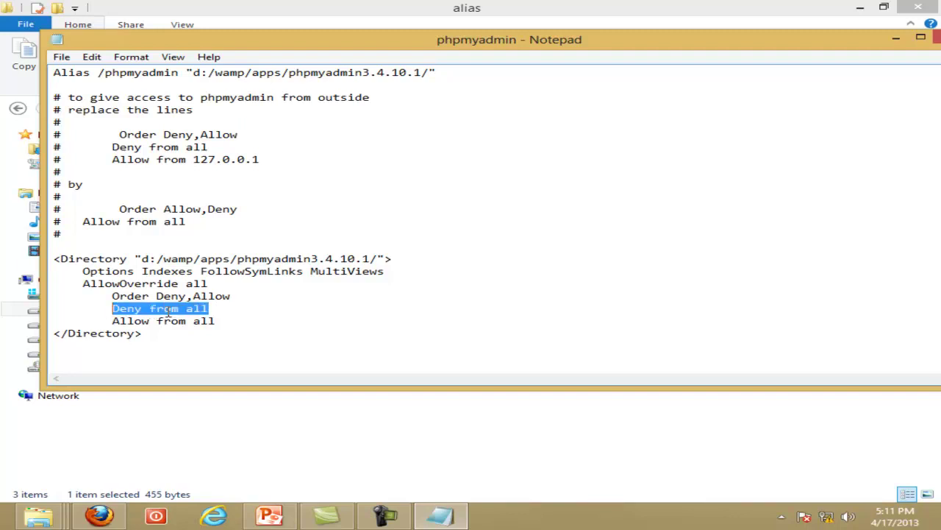
key(Delete)
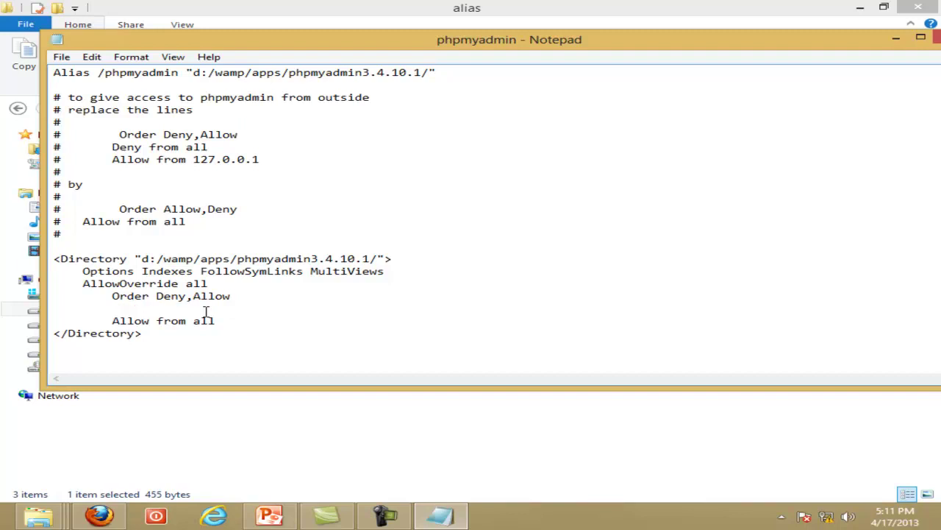
click(218, 320)
drag(218, 320, 196, 323)
click(221, 320)
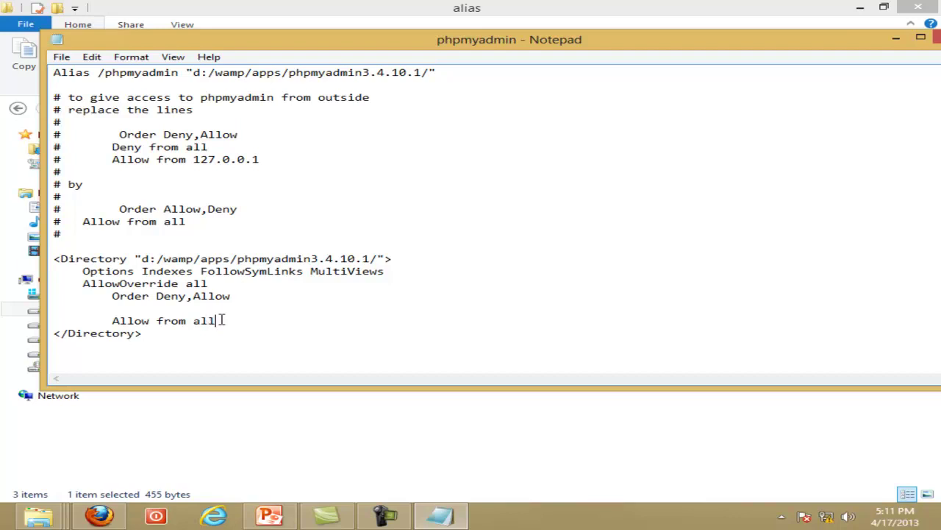
Step: Save the edited phpmyadmin configuration file and close Notepad
click(61, 58)
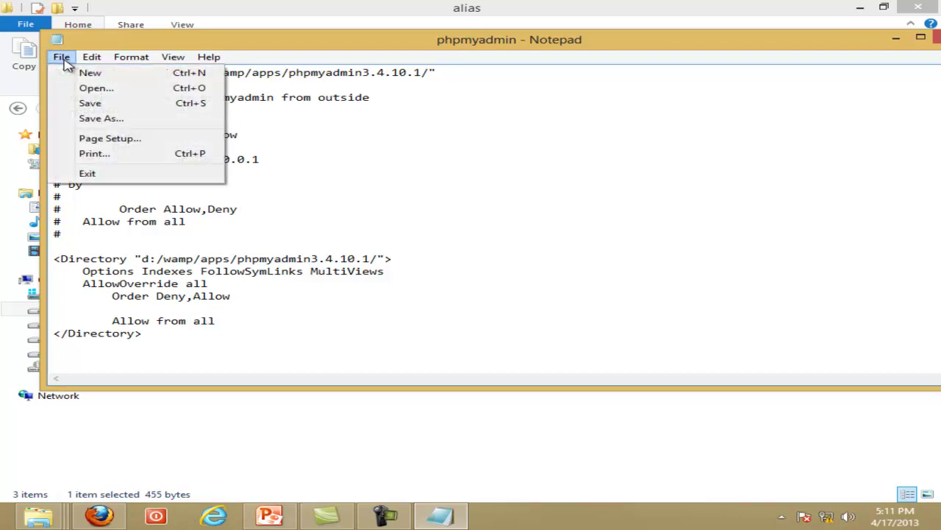
click(92, 103)
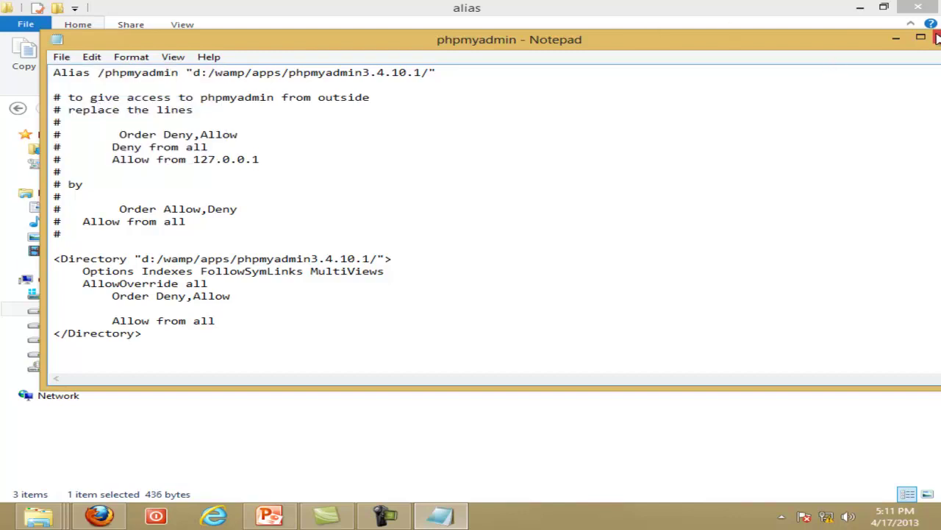
click(936, 38)
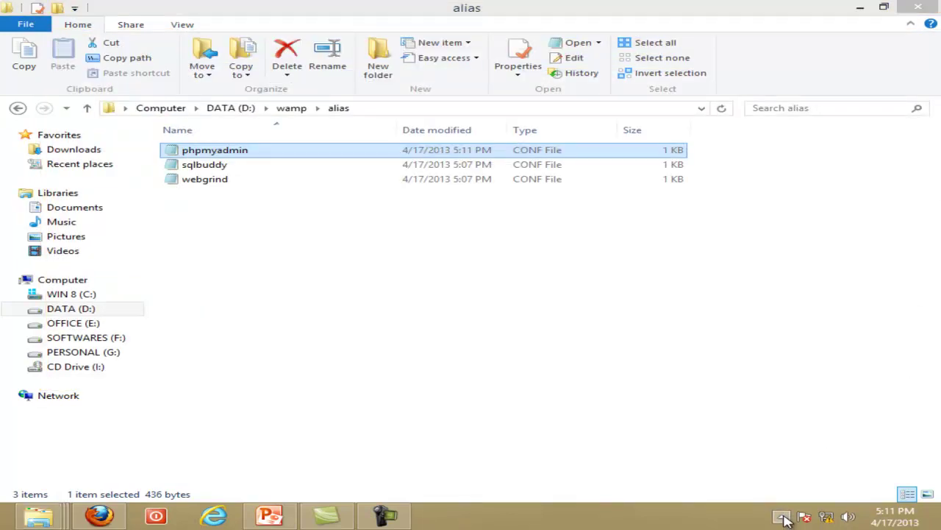
Step: Restart all WampServer services so the edited phpMyAdmin alias configuration takes effect
click(782, 517)
click(810, 425)
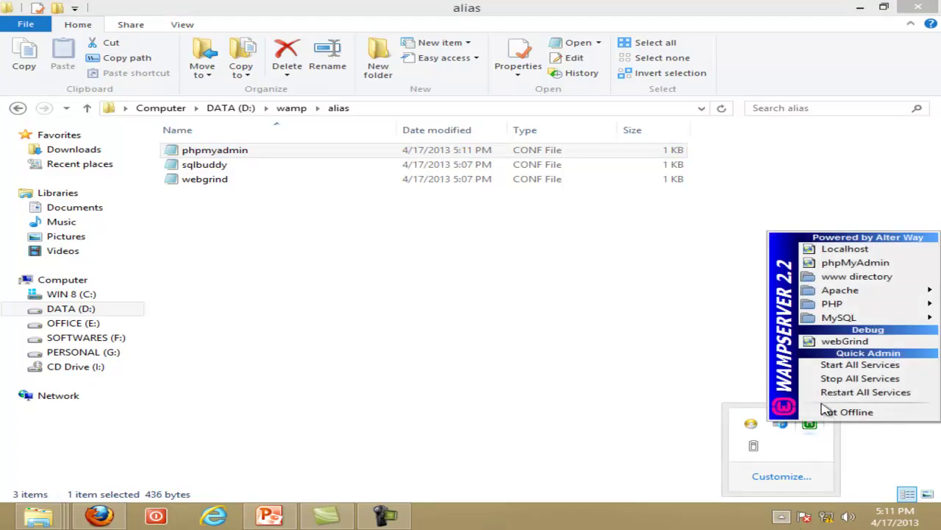
click(850, 392)
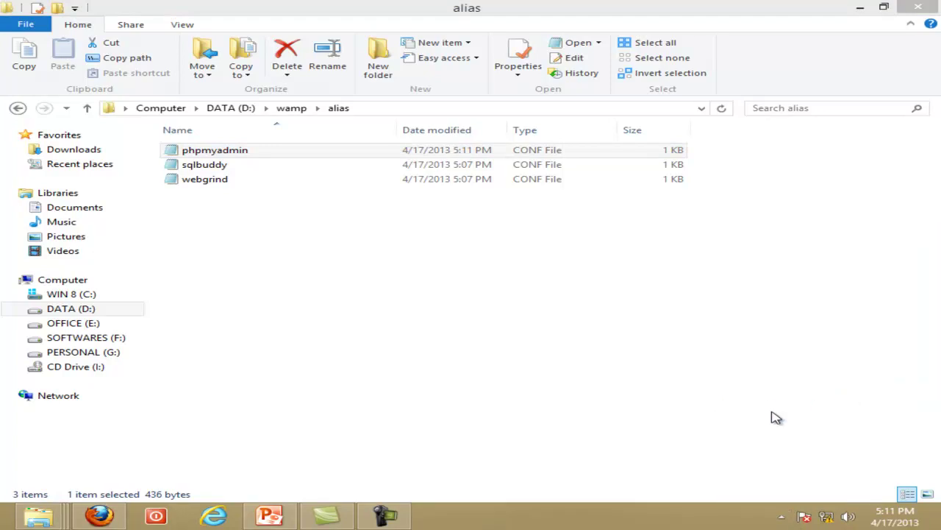
Step: Open phpMyAdmin in the browser through WampServer to check access to it
click(782, 518)
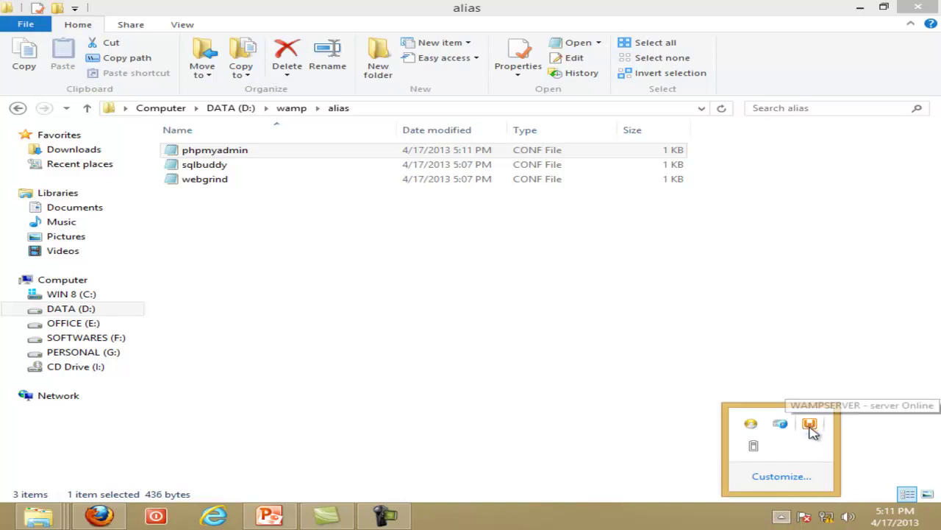
click(811, 426)
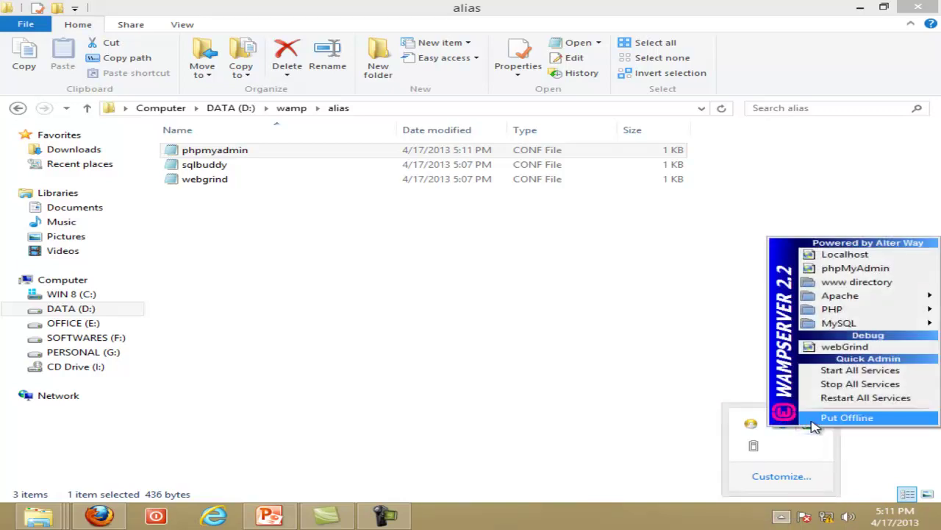
click(818, 269)
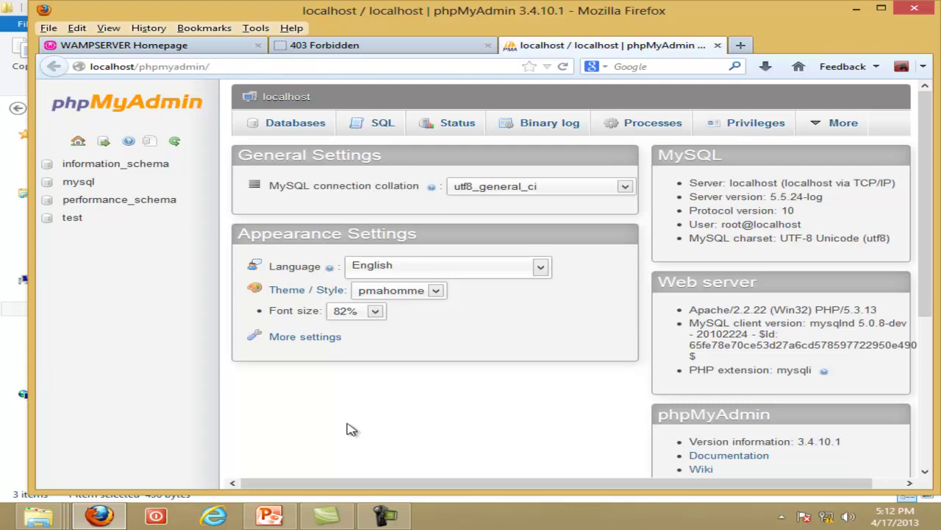
click(382, 516)
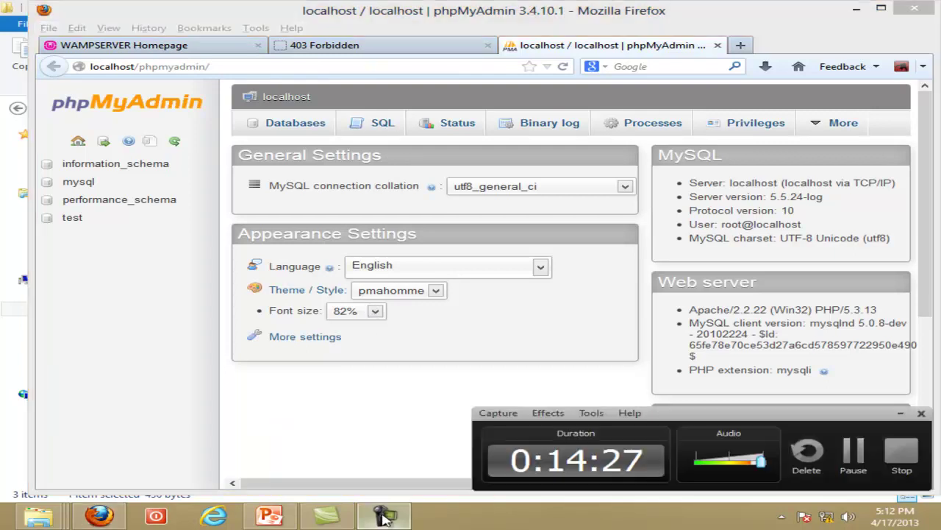
click(864, 439)
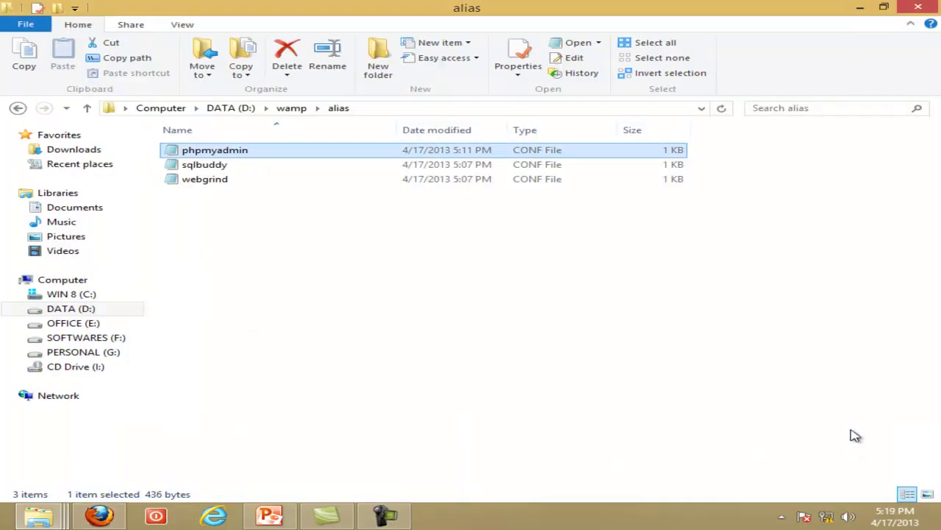
Step: Open the WampServer localhost homepage in the browser
click(782, 519)
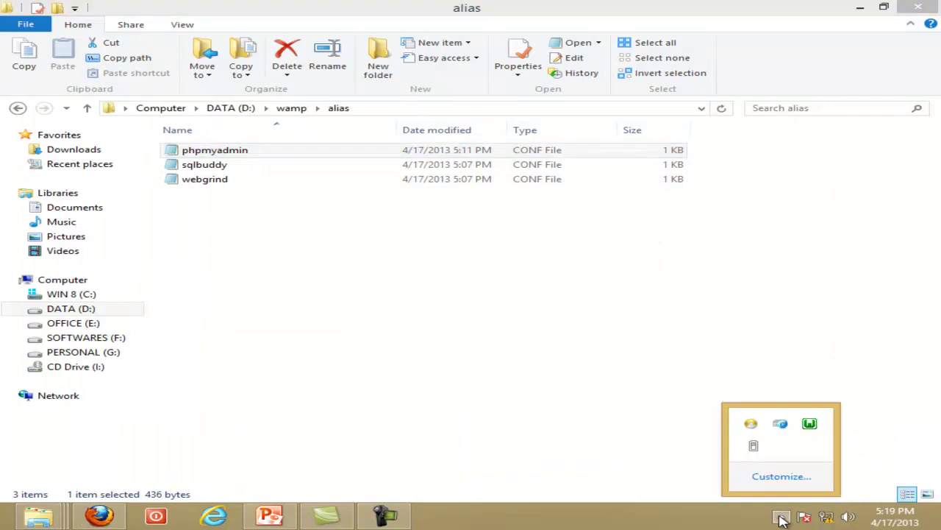
click(809, 424)
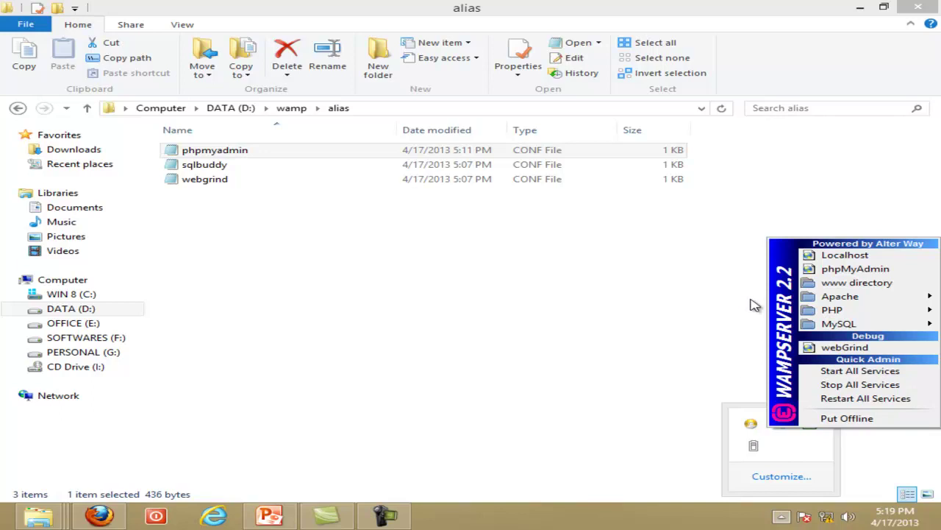
click(843, 255)
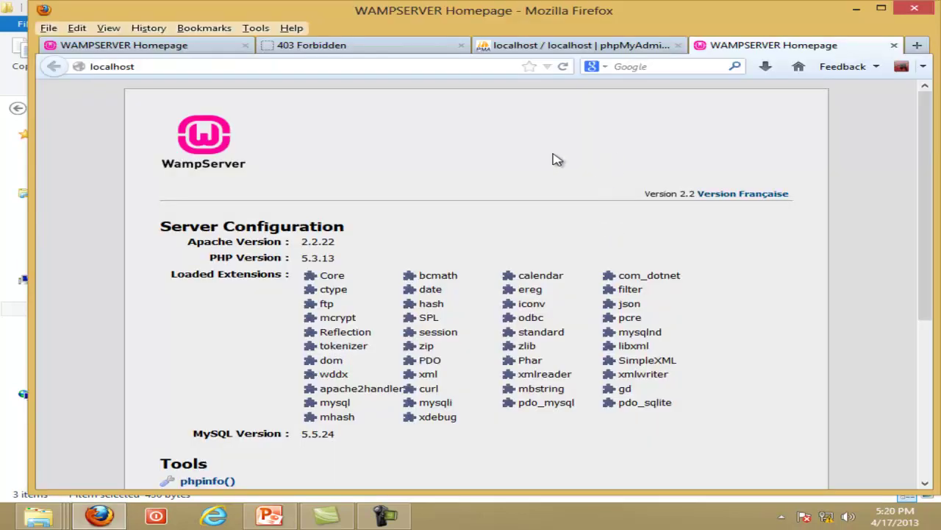
Step: Minimize the browser and the alias folder window, and launch Adobe Dreamweaver from the Start screen
click(856, 8)
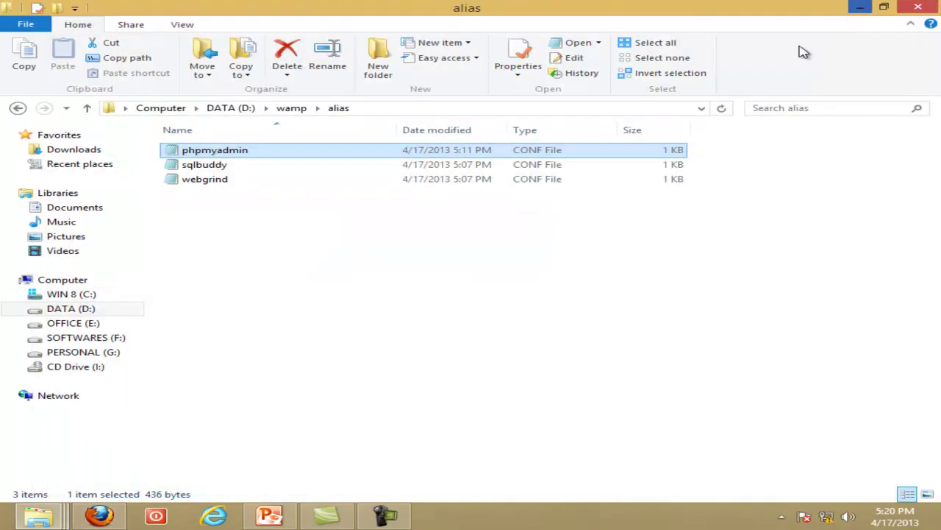
click(863, 9)
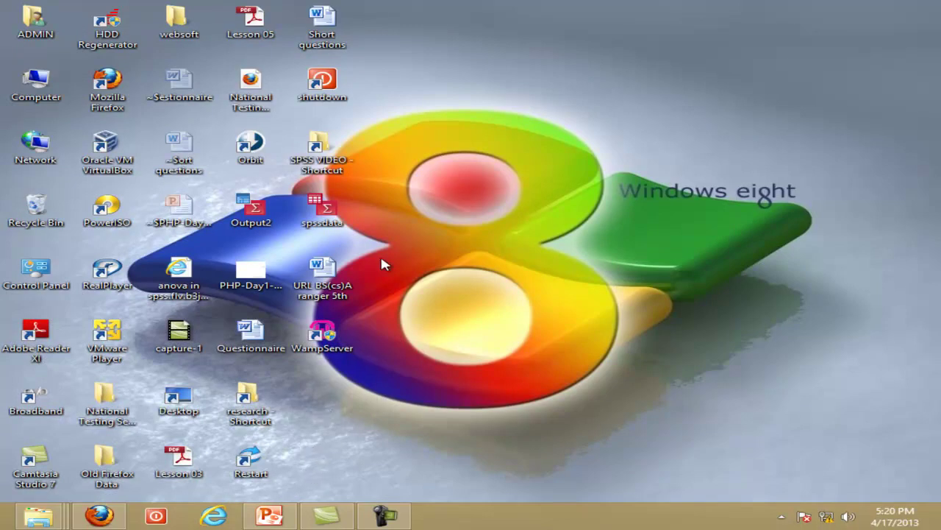
key(super)
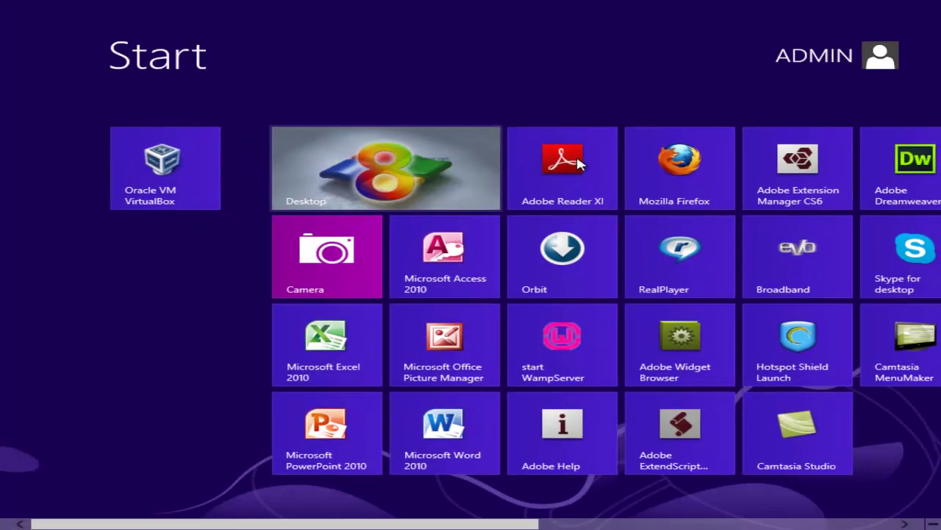
key(super)
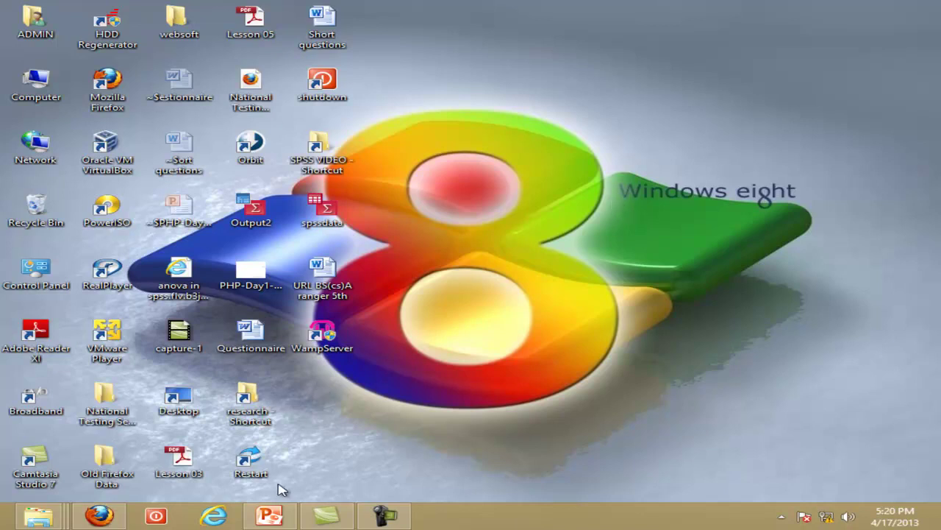
Step: Switch to the PHP-Day1-Basic presentation in PowerPoint and examine the // and /* comment markers in the code sample on slide 9
click(275, 518)
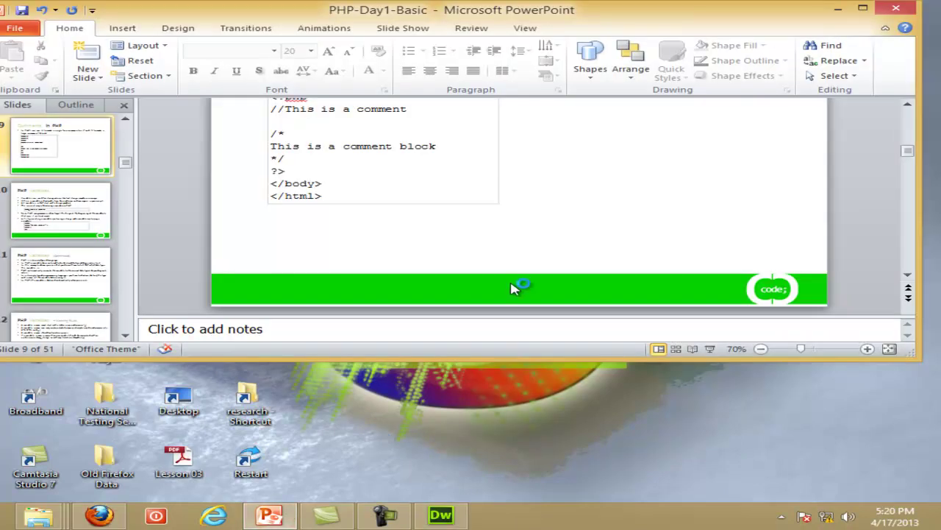
click(908, 105)
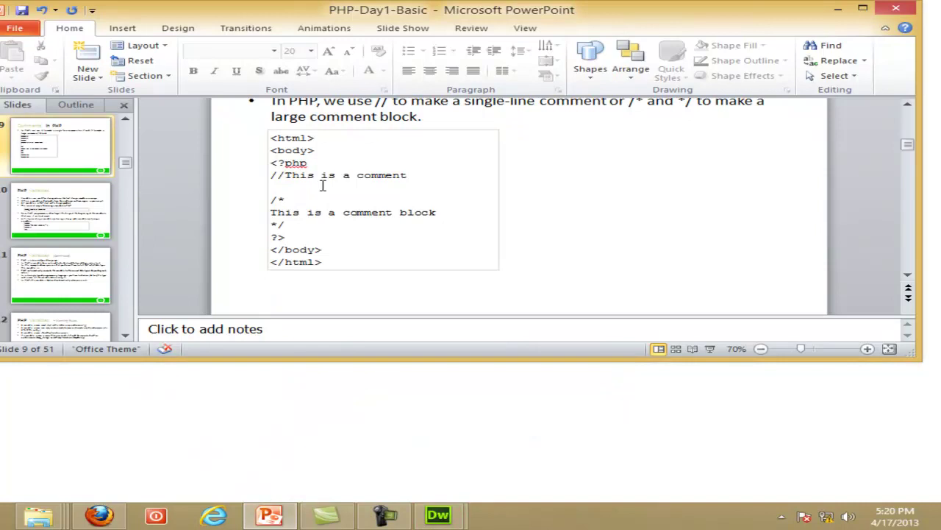
click(281, 175)
drag(280, 175, 271, 175)
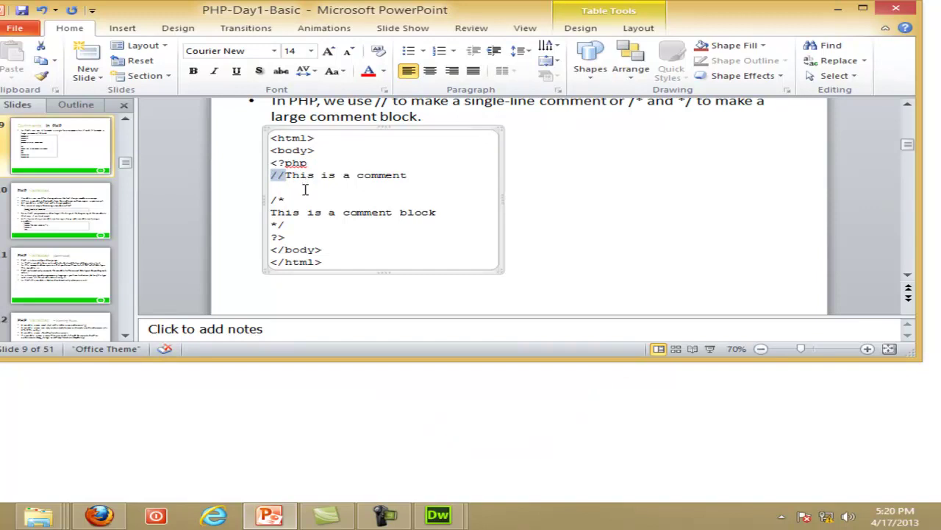
click(288, 201)
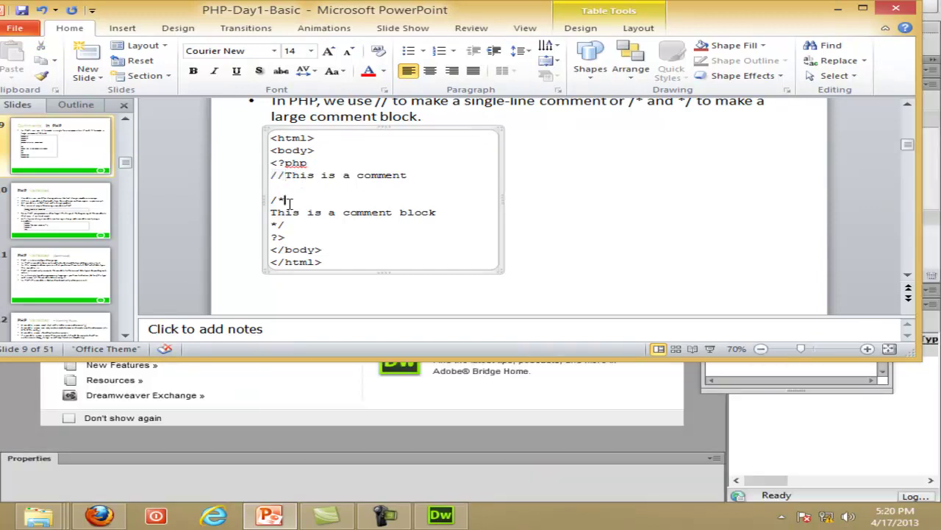
drag(289, 202, 279, 200)
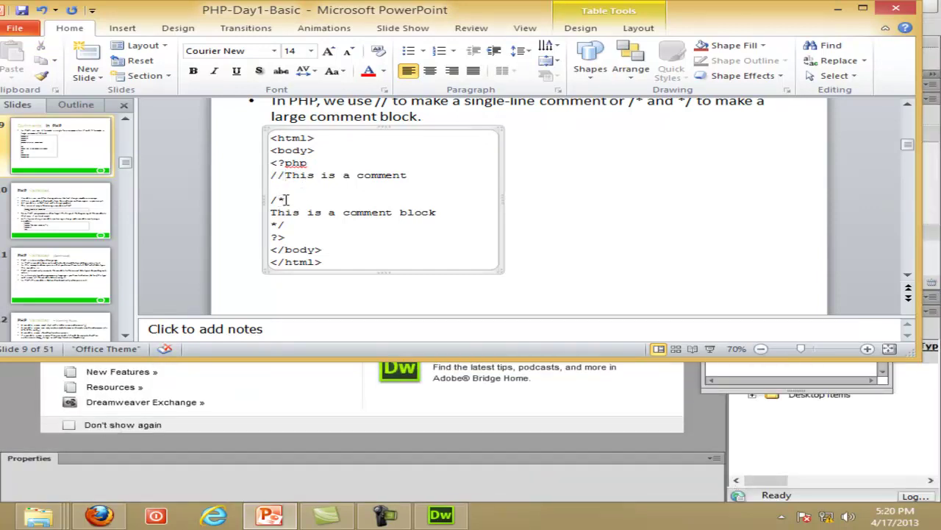